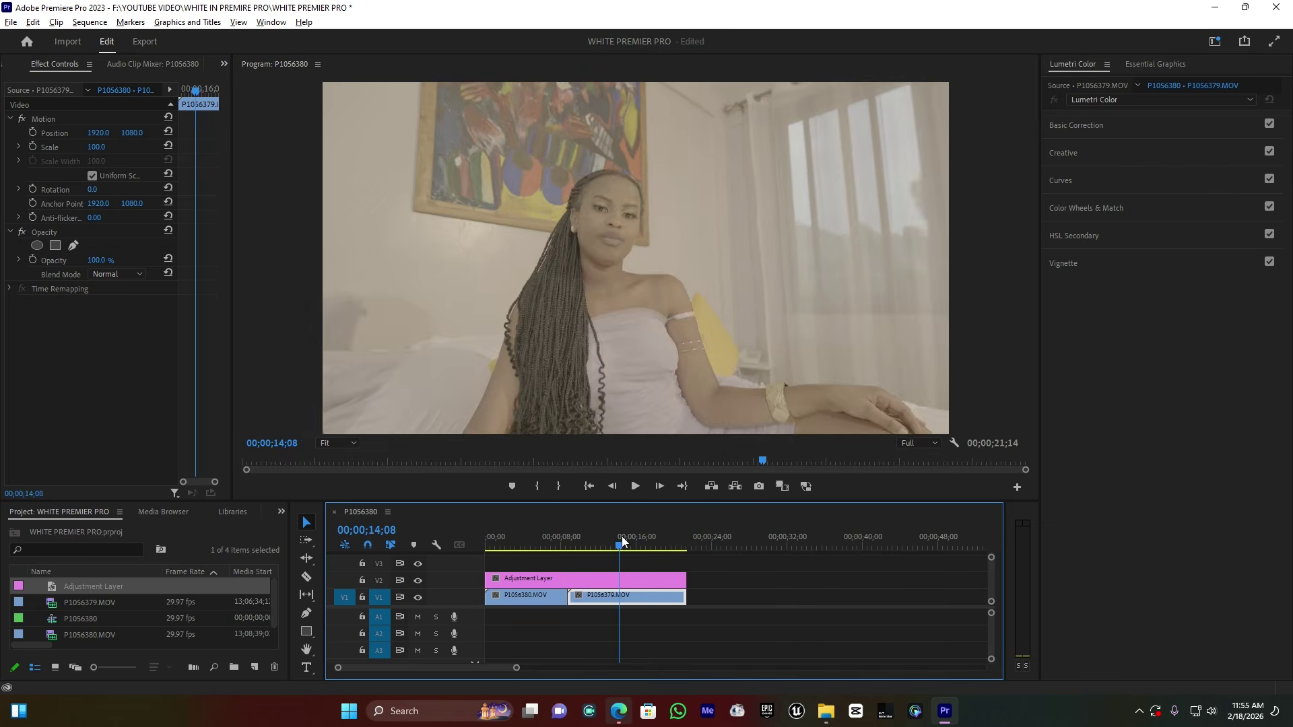
Step: Give the adjustment layer an S-shaped master RGB curve by raising the midpoint slightly and pulling the shadows down
{"action": "left_click", "coordinate": [599, 573]}
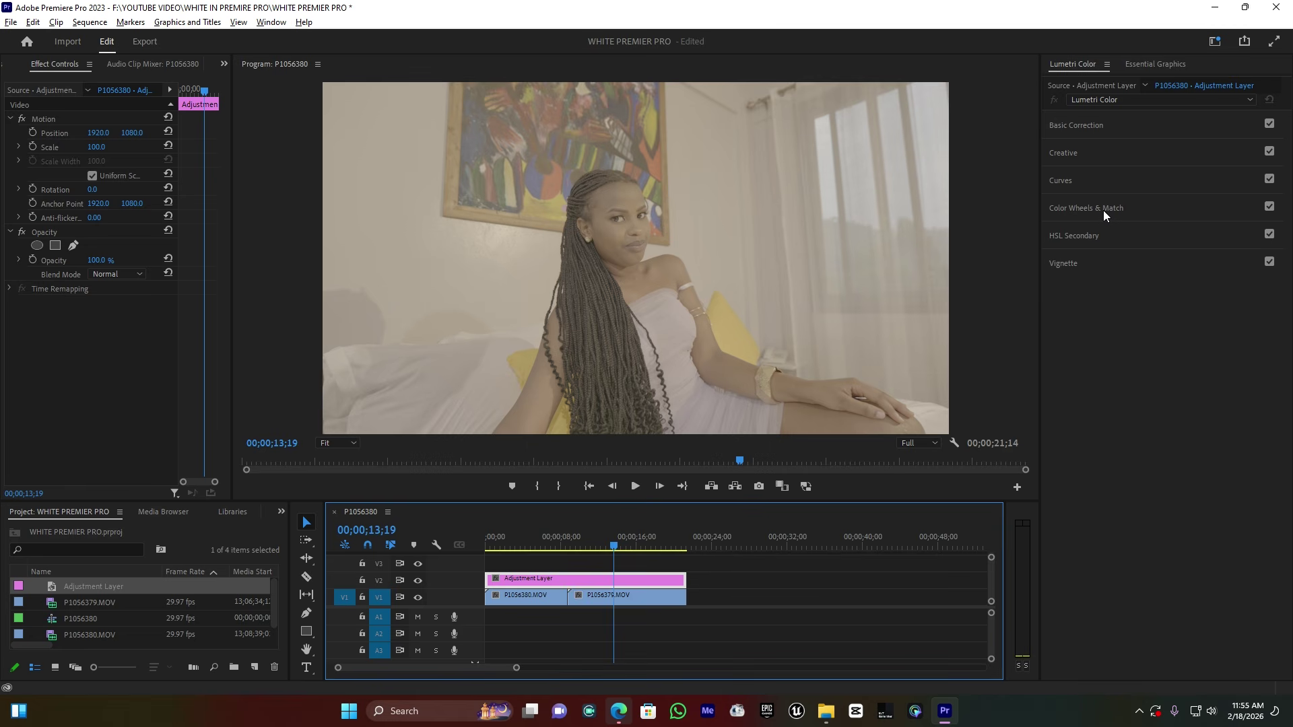
{"action": "left_click", "coordinate": [1070, 182]}
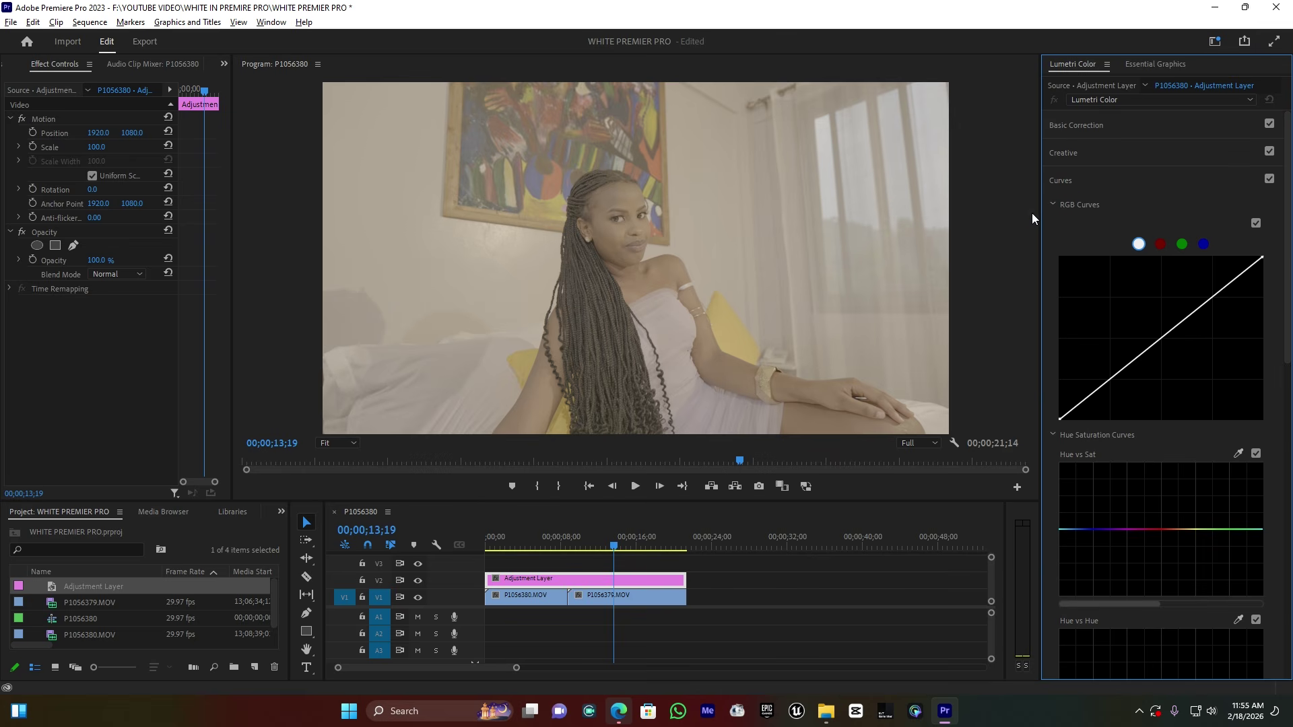
{"action": "left_click_drag", "start_coordinate": [597, 543], "coordinate": [570, 543]}
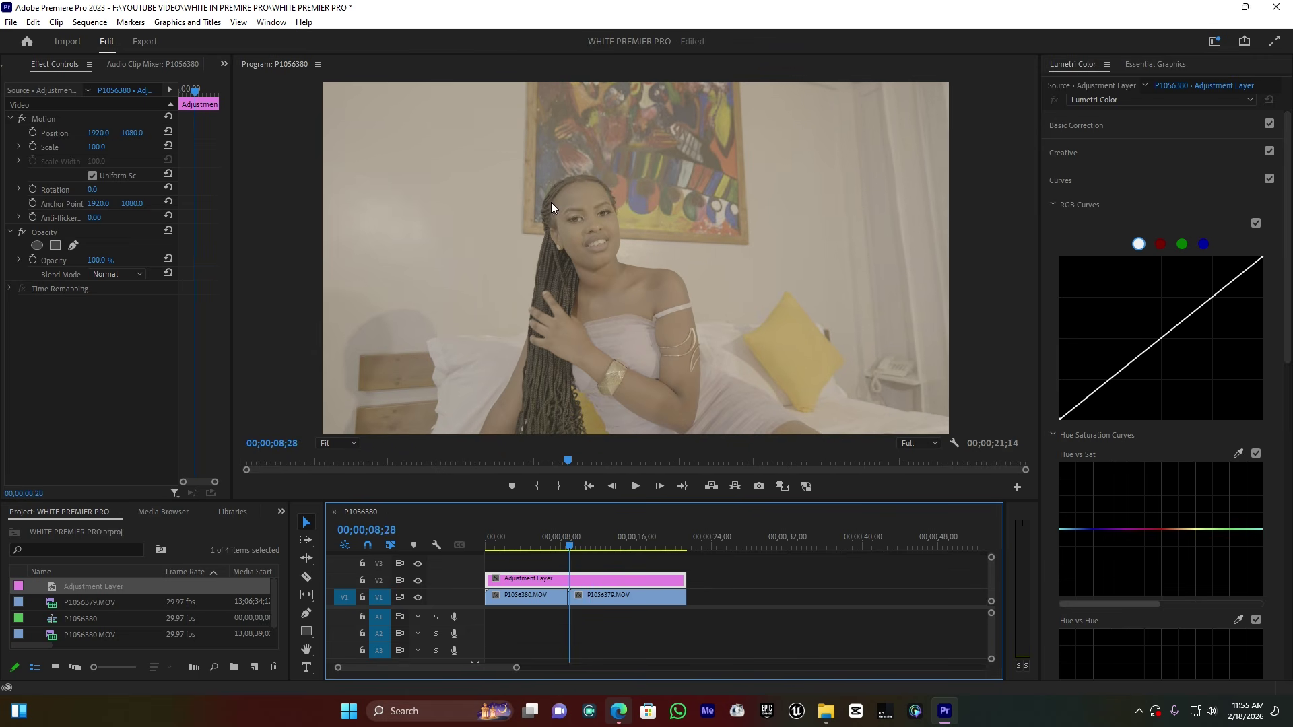
{"action": "left_click", "coordinate": [1162, 339]}
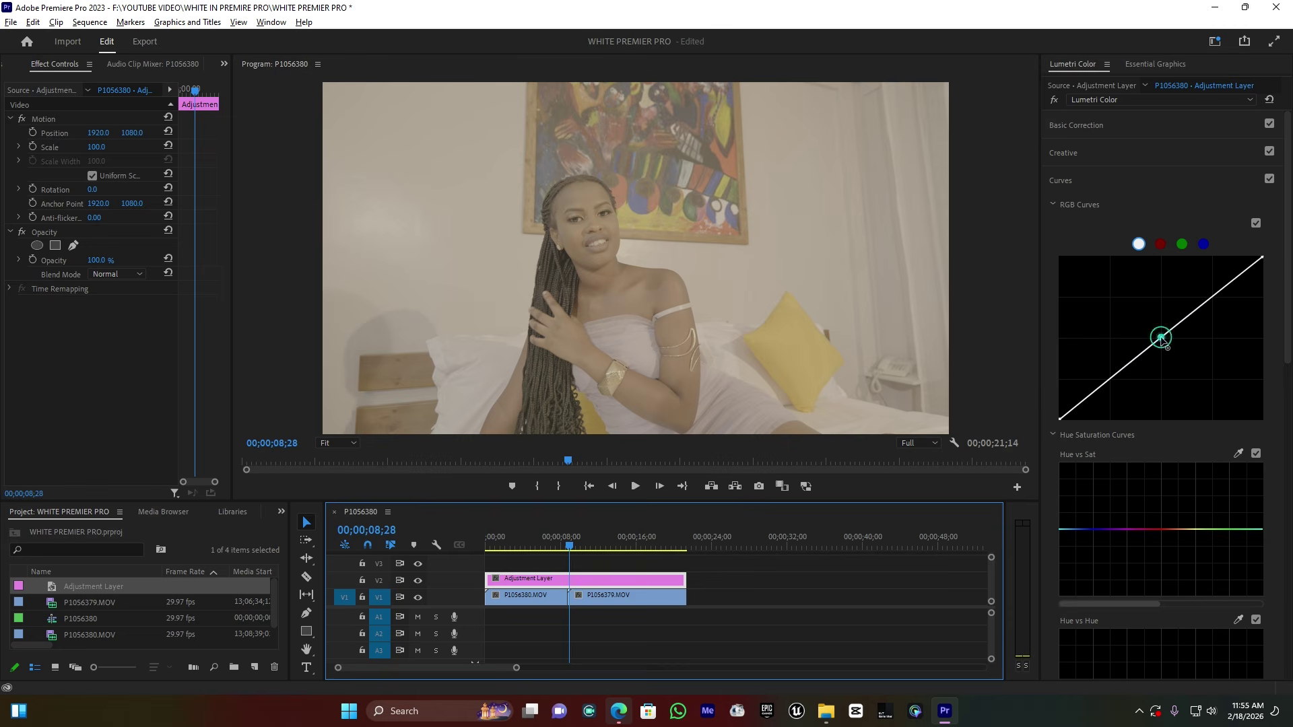
{"action": "left_click_drag", "start_coordinate": [1162, 338], "coordinate": [1157, 334]}
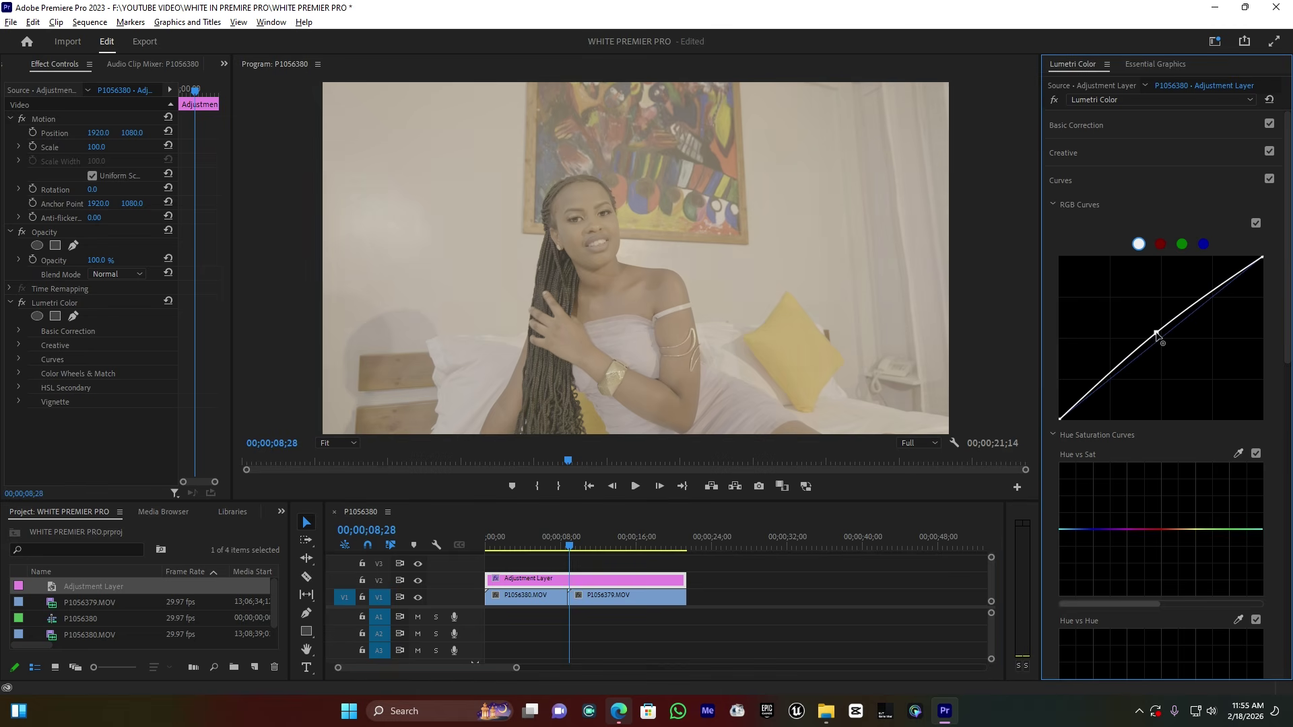
{"action": "left_click_drag", "start_coordinate": [1108, 375], "coordinate": [1114, 394]}
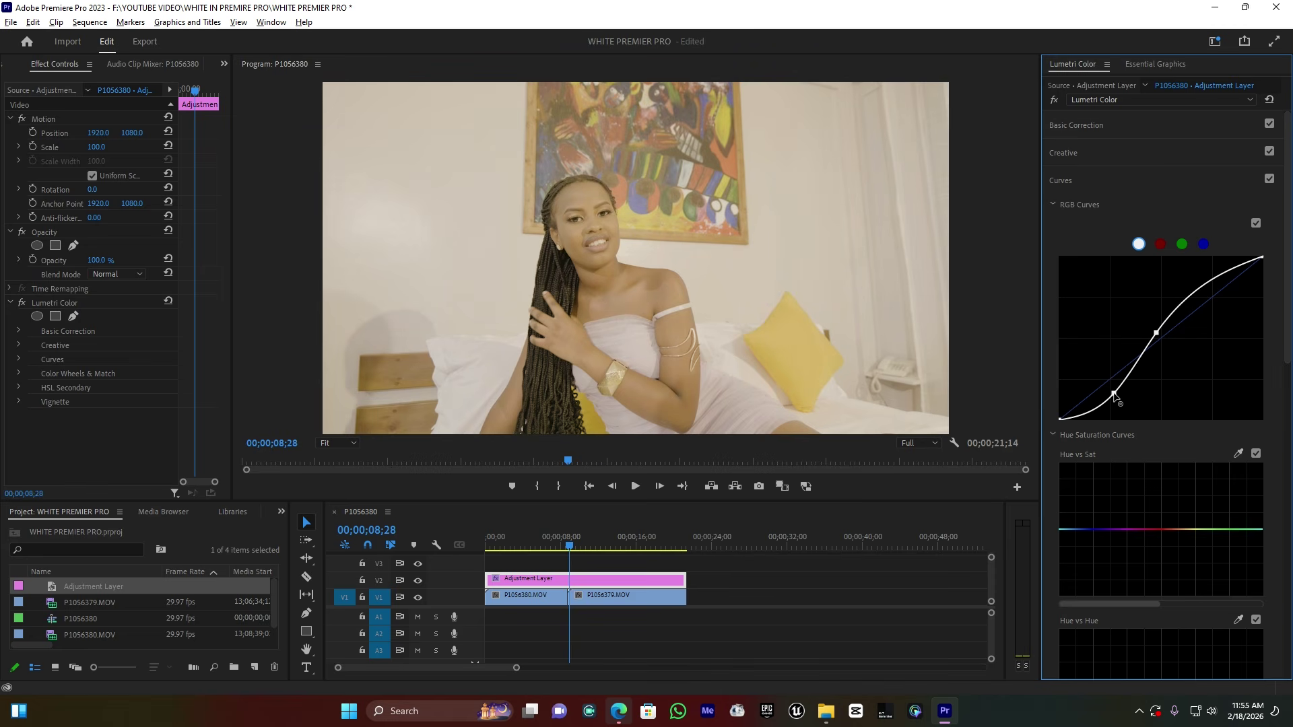
Step: Refine the midtone and shadow points of the master RGB curve and lower its white endpoint slightly
{"action": "left_click", "coordinate": [1156, 333]}
{"action": "left_click_drag", "start_coordinate": [1157, 336], "coordinate": [1157, 336]}
{"action": "left_click_drag", "start_coordinate": [1112, 391], "coordinate": [1119, 394]}
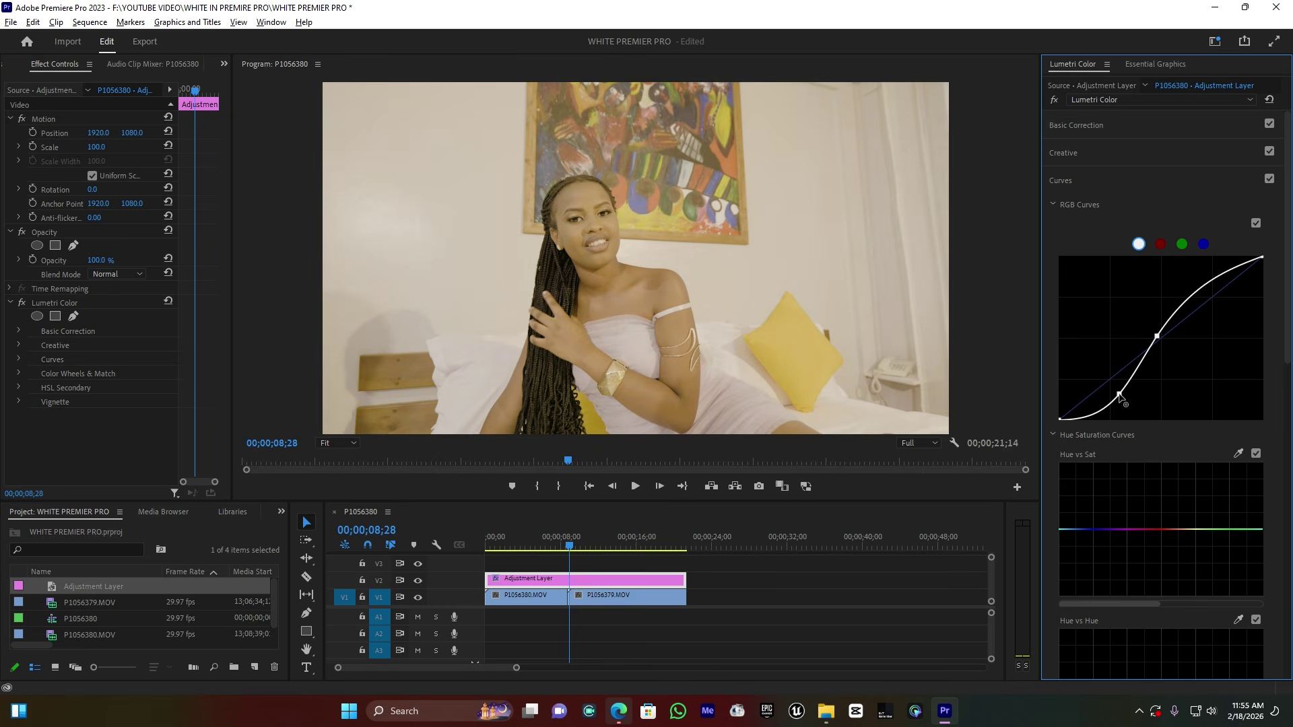
{"action": "left_click", "coordinate": [1263, 260]}
{"action": "left_click_drag", "start_coordinate": [1263, 260], "coordinate": [1264, 269]}
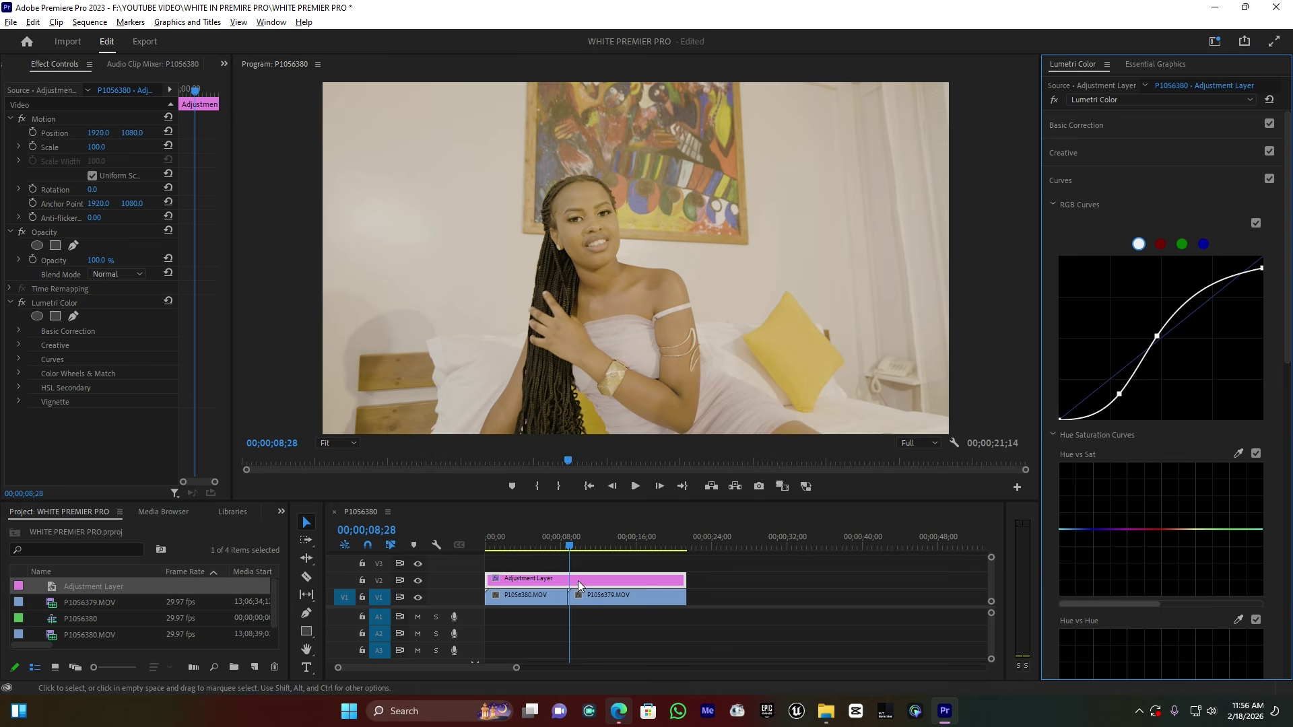
Step: Raise the midpoint of the blue RGB curve slightly and compare the grade with the adjustment layer's track hidden and shown
{"action": "left_click", "coordinate": [1204, 245]}
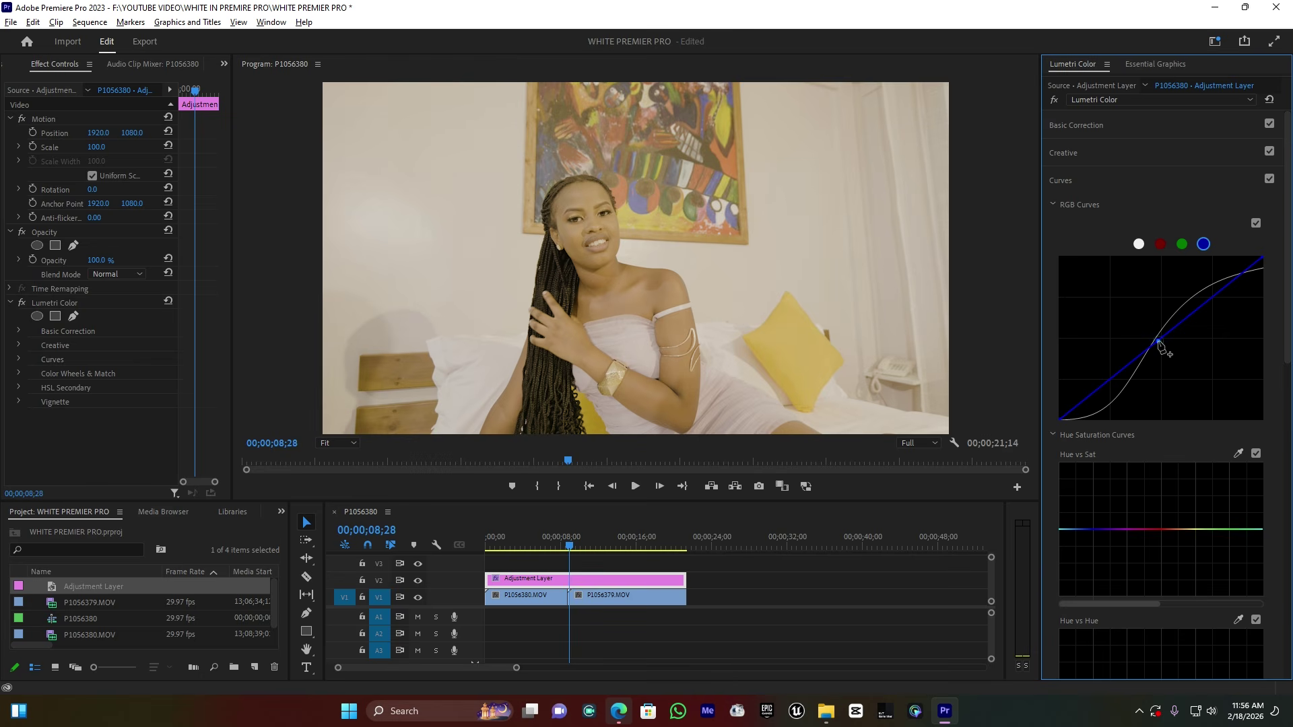
{"action": "left_click_drag", "start_coordinate": [1159, 345], "coordinate": [1155, 338]}
{"action": "left_click", "coordinate": [418, 581]}
{"action": "left_click", "coordinate": [417, 581]}
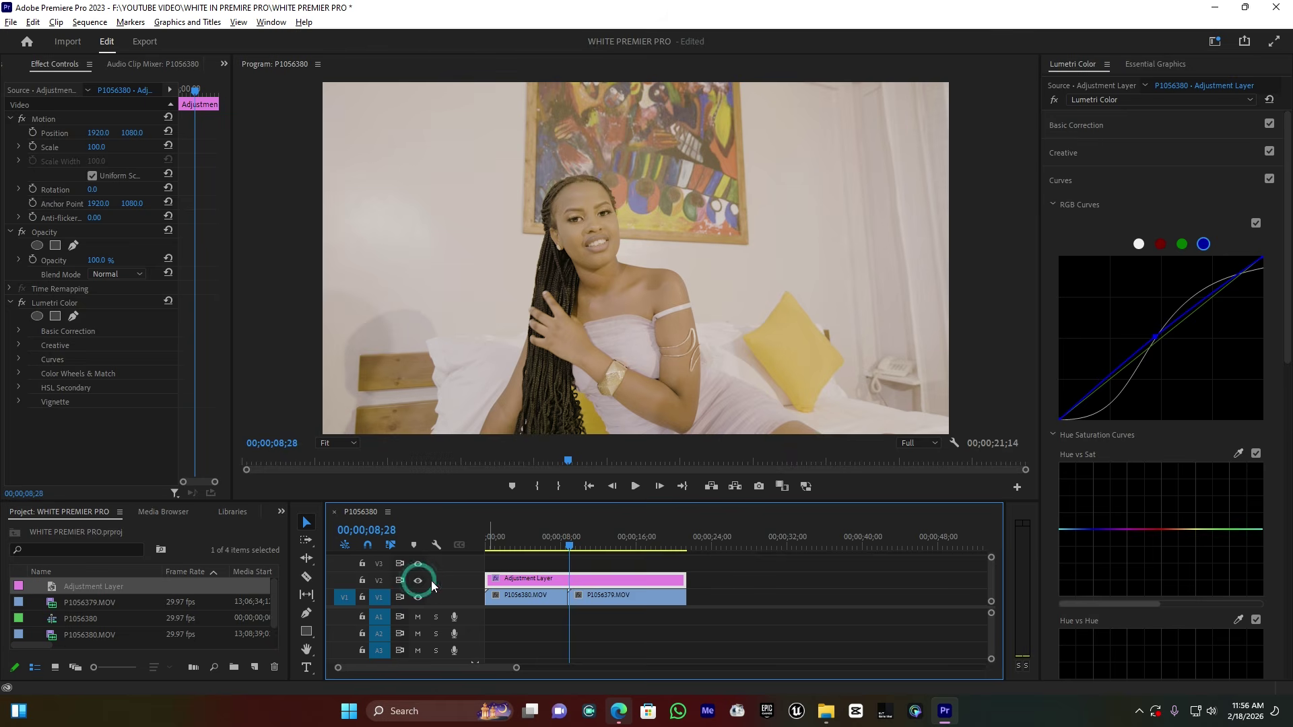
Step: In the basic correction, set Contrast to 63.4 and Blacks to -48.5, and check another frame of the footage
{"action": "left_click", "coordinate": [1089, 124]}
{"action": "left_click_drag", "start_coordinate": [1188, 338], "coordinate": [1219, 339]}
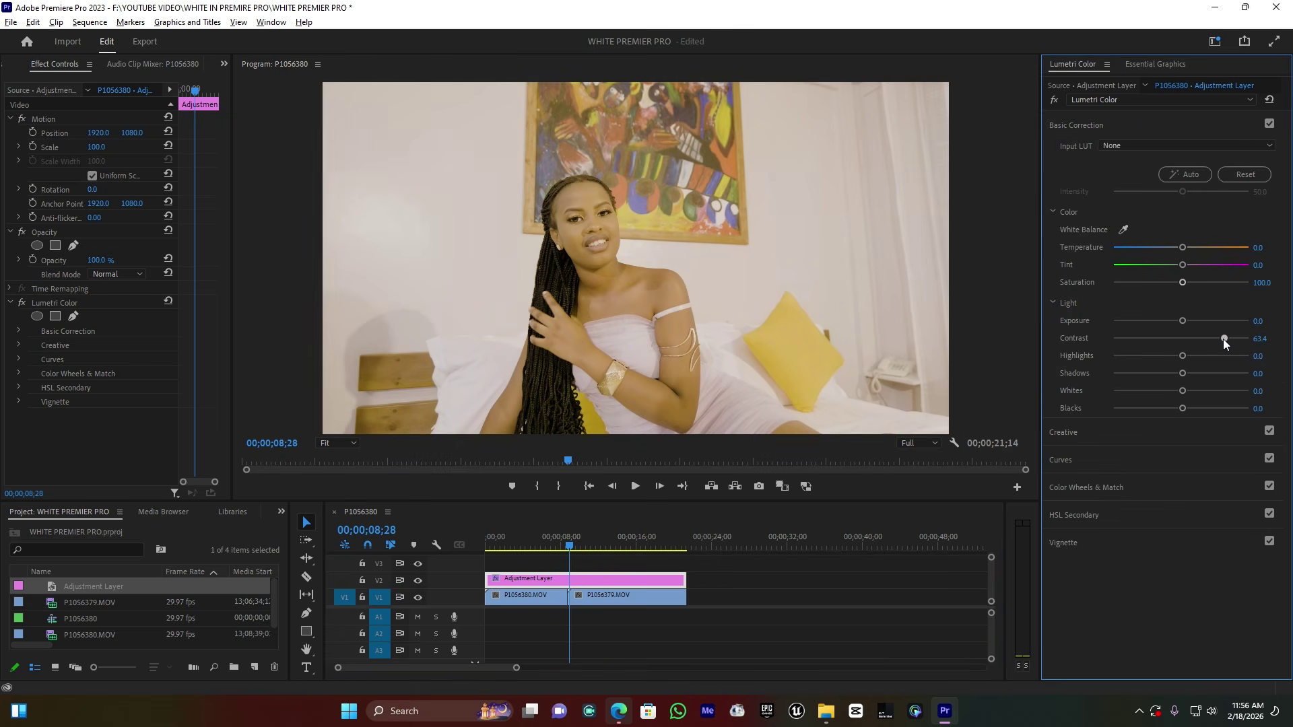
{"action": "left_click_drag", "start_coordinate": [1181, 409], "coordinate": [1157, 410]}
{"action": "left_click_drag", "start_coordinate": [524, 540], "coordinate": [586, 541]}
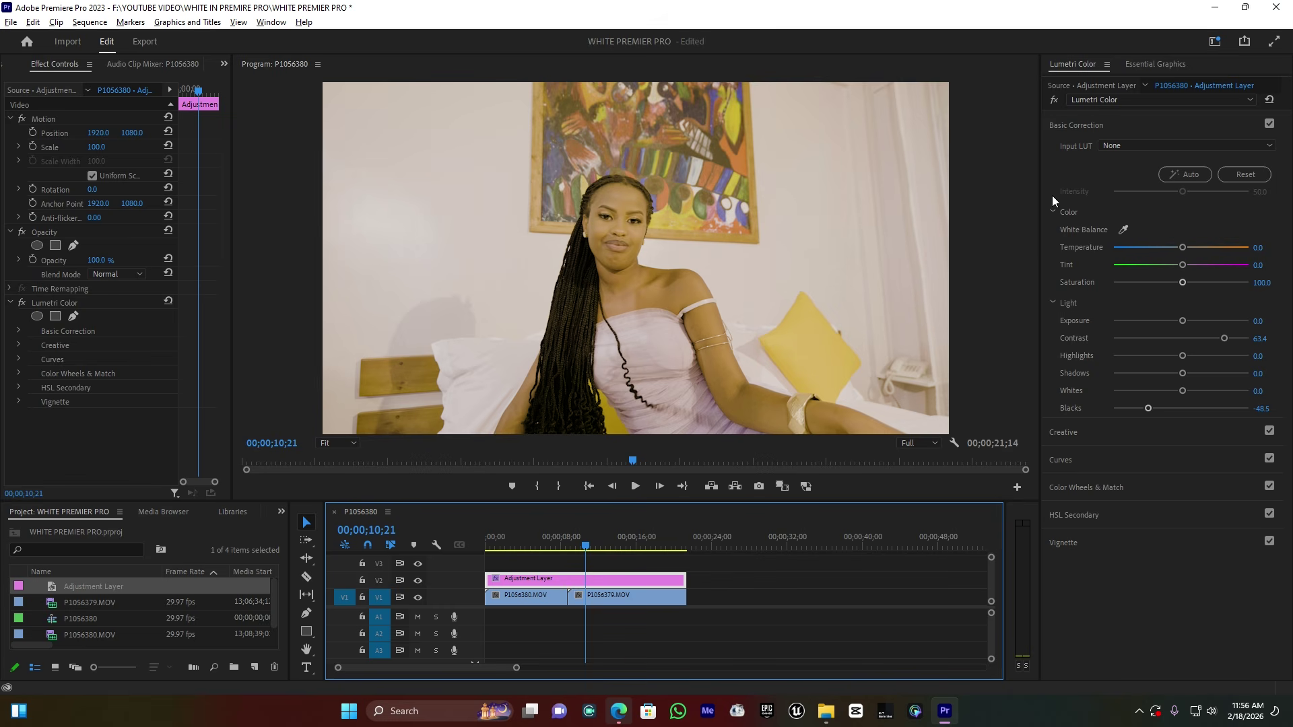
{"action": "left_click", "coordinate": [1076, 126]}
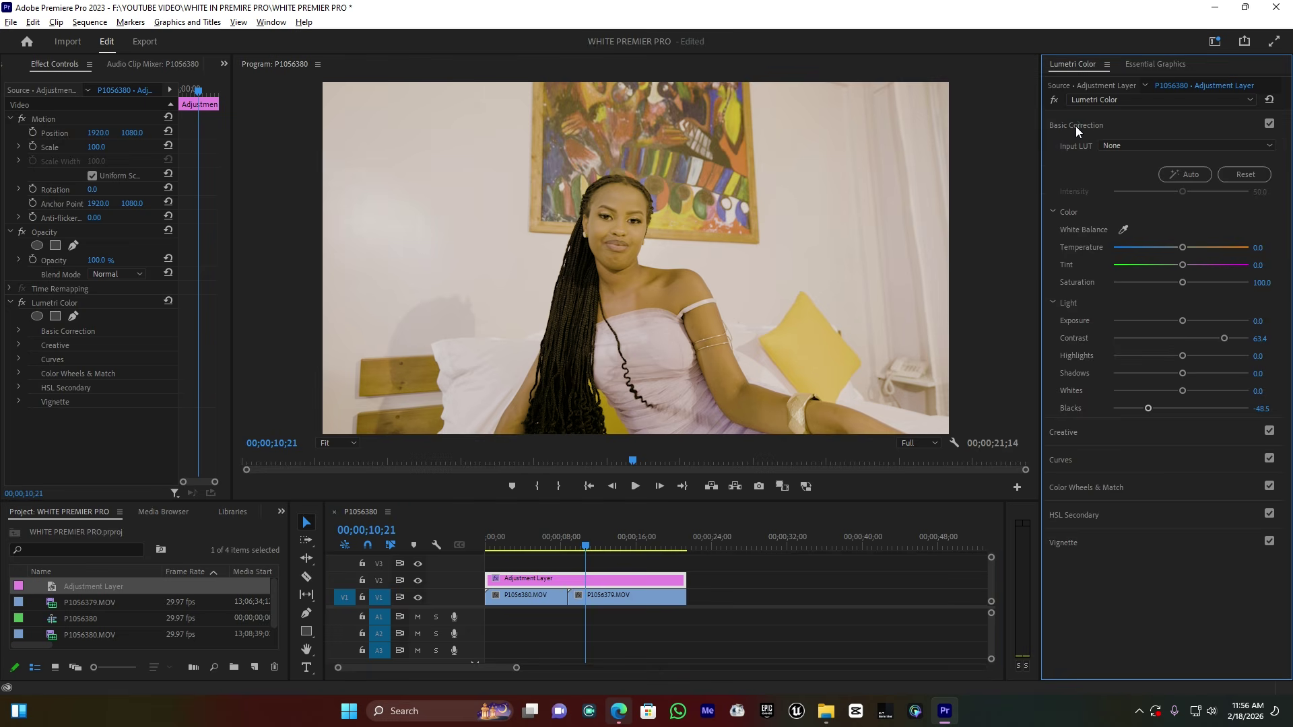
Step: In the creative adjustments, set Vibrance to about 46.5 and increase Saturation slightly
{"action": "left_click", "coordinate": [1075, 156]}
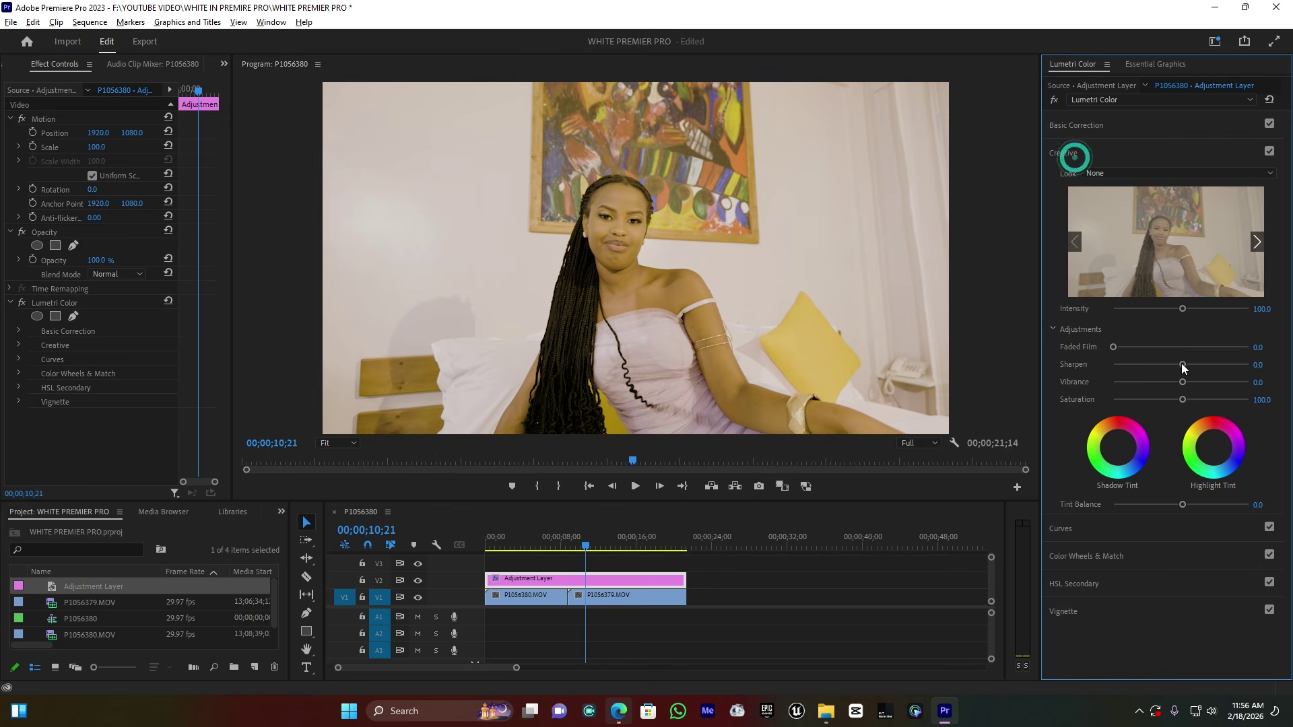
{"action": "left_click_drag", "start_coordinate": [1183, 379], "coordinate": [1207, 381]}
{"action": "left_click_drag", "start_coordinate": [1207, 380], "coordinate": [1211, 382]}
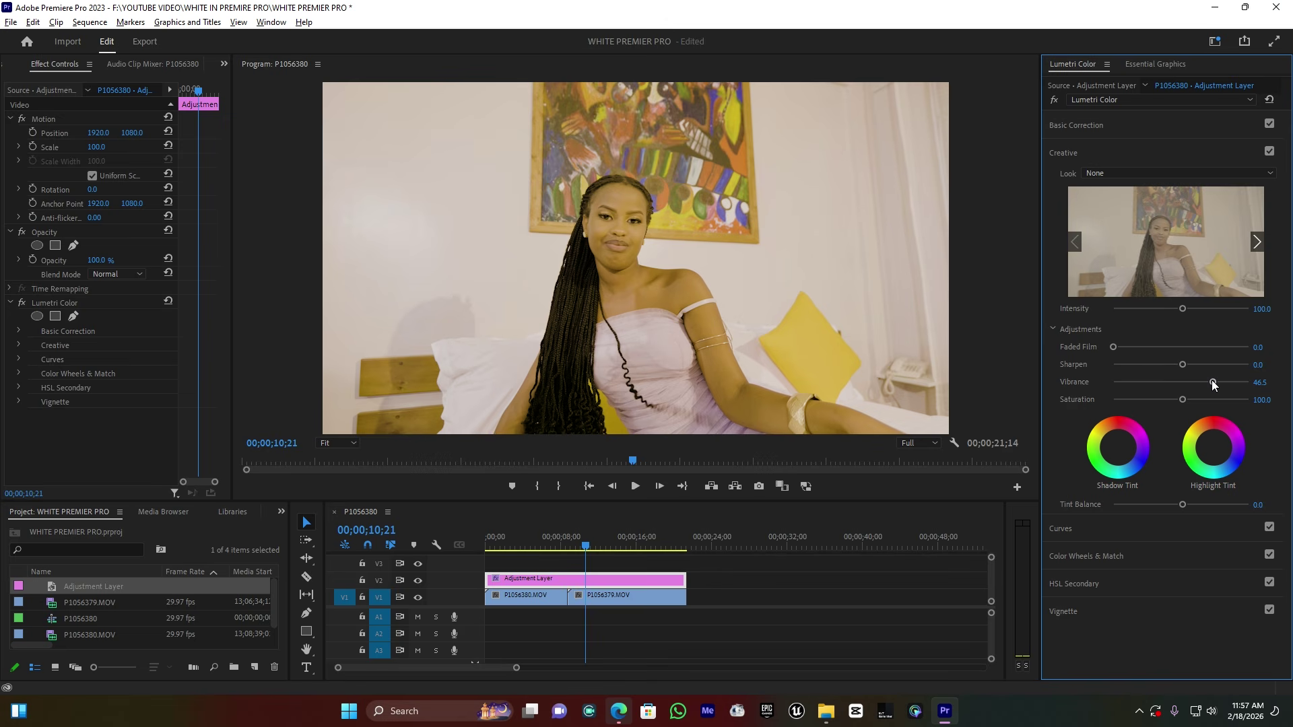
{"action": "left_click_drag", "start_coordinate": [1195, 398], "coordinate": [1209, 402]}
{"action": "mouse_move", "coordinate": [1211, 382]}
{"action": "left_mouse_down"}
{"action": "mouse_move", "coordinate": [1200, 364]}
{"action": "mouse_move", "coordinate": [1213, 365]}
{"action": "left_mouse_up"}
{"action": "left_click", "coordinate": [1061, 153]}
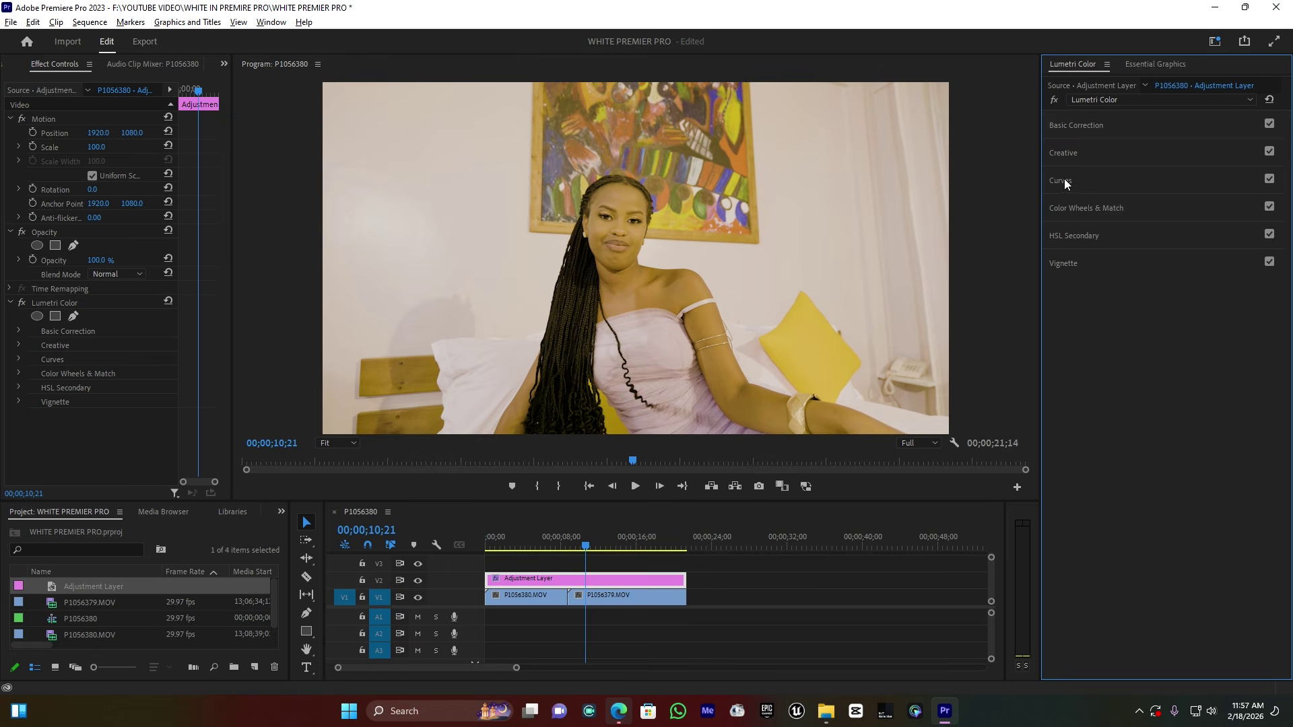
Step: On the Hue vs Sat curve, raise the blue and green ranges, anchoring the neighbouring purple, yellow-green and cyan-green hues
{"action": "left_click", "coordinate": [1065, 180]}
{"action": "scroll", "coordinate": [1091, 283], "scroll_direction": "down", "scroll_amount": 1}
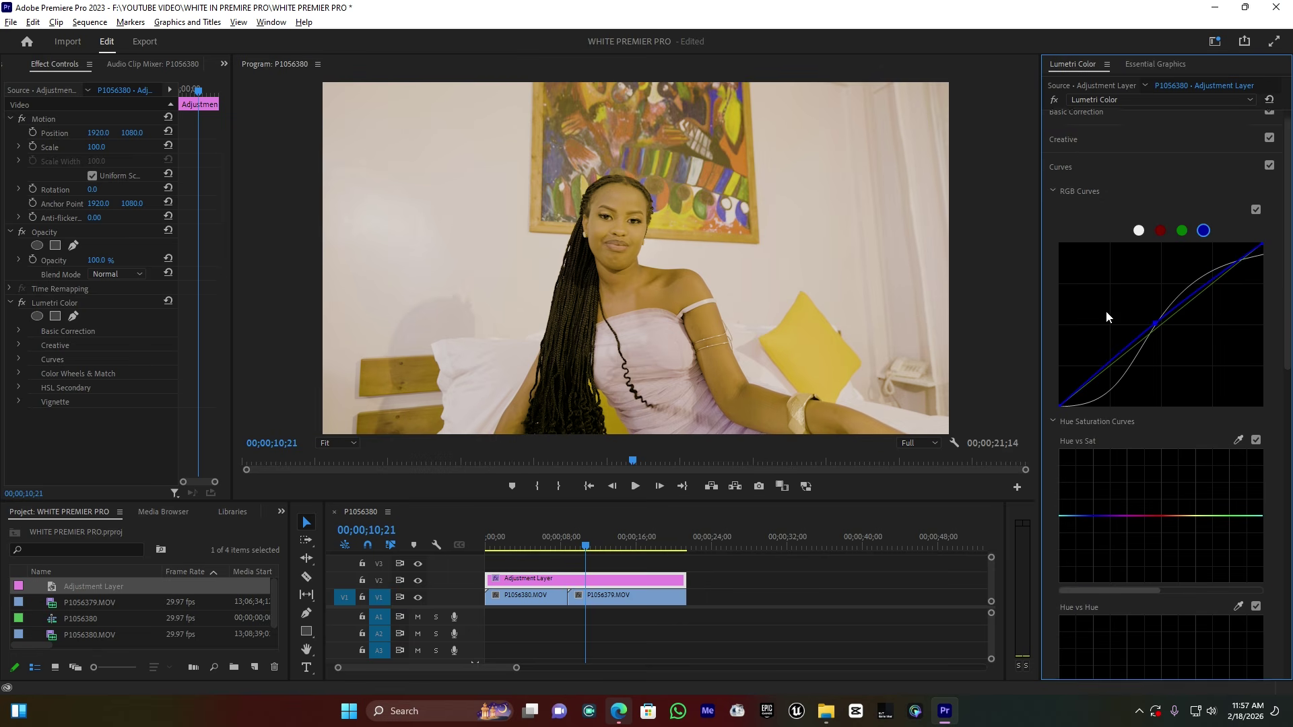
{"action": "scroll", "coordinate": [1107, 317], "scroll_direction": "down", "scroll_amount": 1}
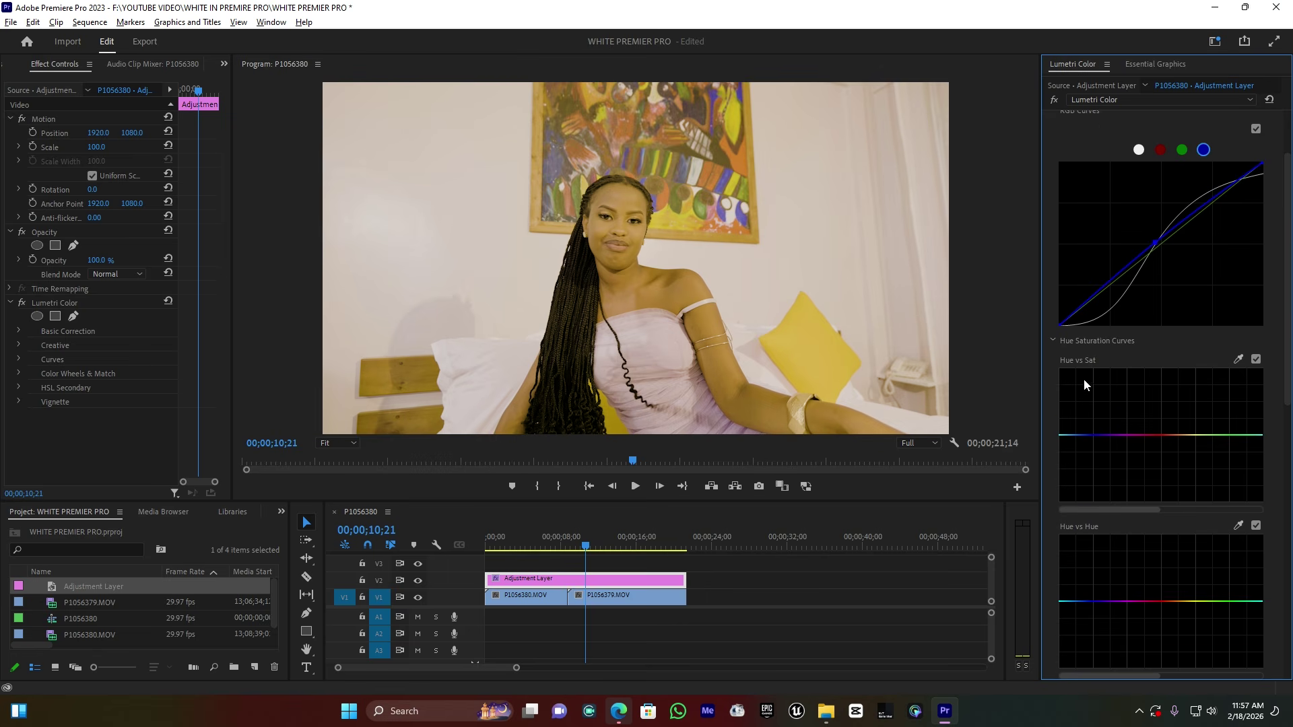
{"action": "scroll", "coordinate": [1085, 382], "scroll_direction": "down", "scroll_amount": 2}
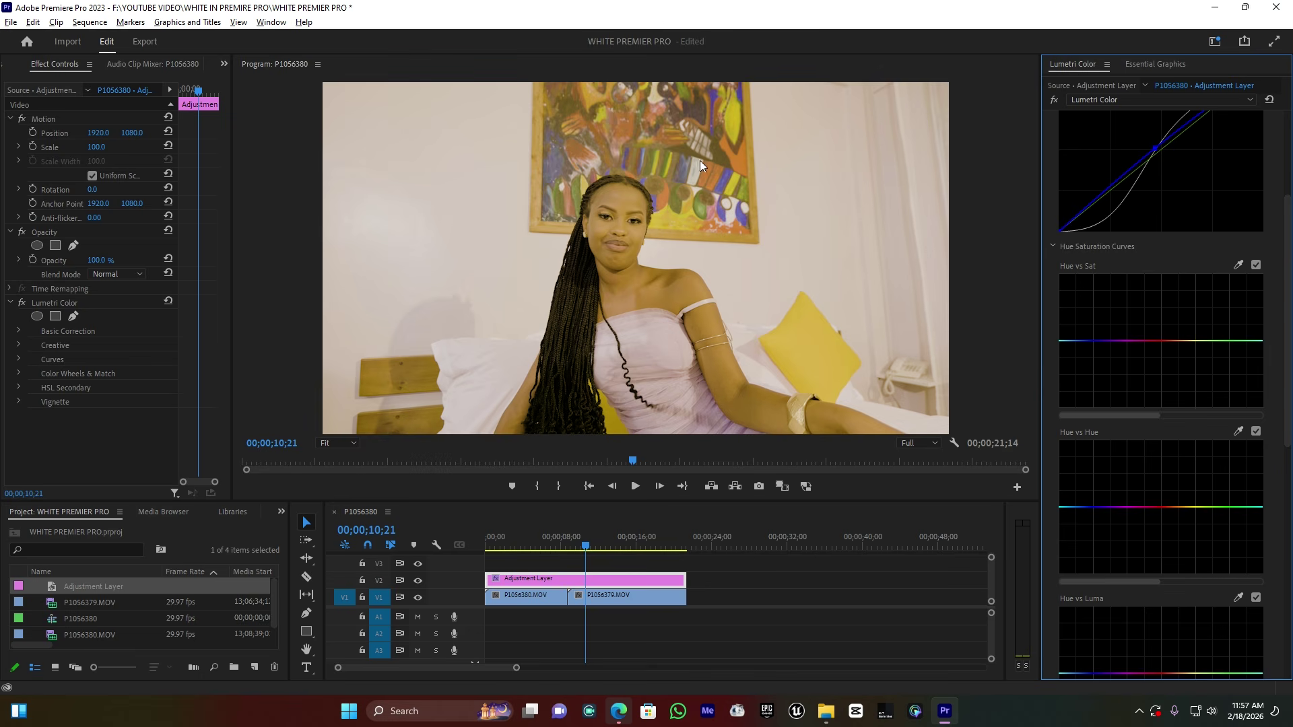
{"action": "left_click", "coordinate": [1110, 341]}
{"action": "left_click", "coordinate": [1249, 342]}
{"action": "left_click_drag", "start_coordinate": [1086, 342], "coordinate": [1084, 307]}
{"action": "left_click", "coordinate": [1207, 341]}
{"action": "left_click_drag", "start_coordinate": [1226, 335], "coordinate": [1226, 320]}
Step: On the Hue vs Hue curve, anchor red and yellow-green and raise the orange-yellow point slightly, undoing the overly strong shift
{"action": "scroll", "coordinate": [1145, 472], "scroll_direction": "down", "scroll_amount": 4}
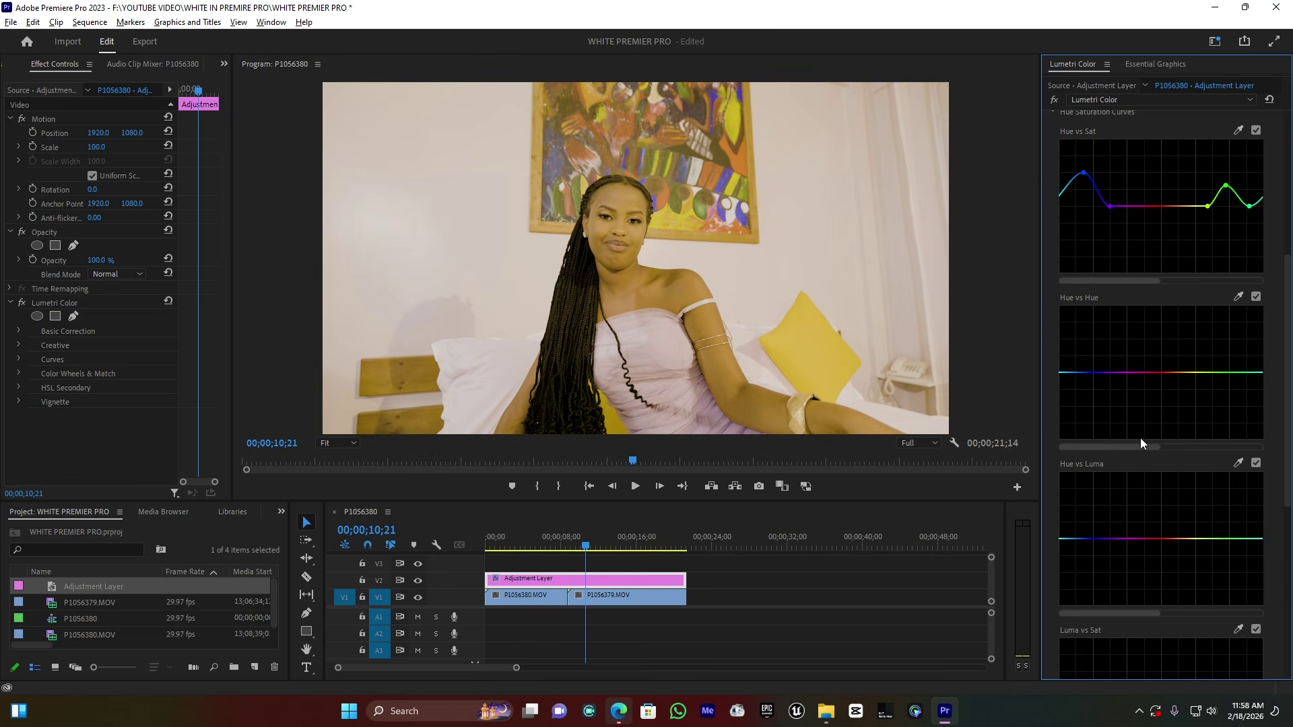
{"action": "left_click", "coordinate": [1209, 372]}
{"action": "left_click", "coordinate": [1168, 373]}
{"action": "left_click", "coordinate": [1185, 373]}
{"action": "left_click_drag", "start_coordinate": [1186, 374], "coordinate": [1187, 369]}
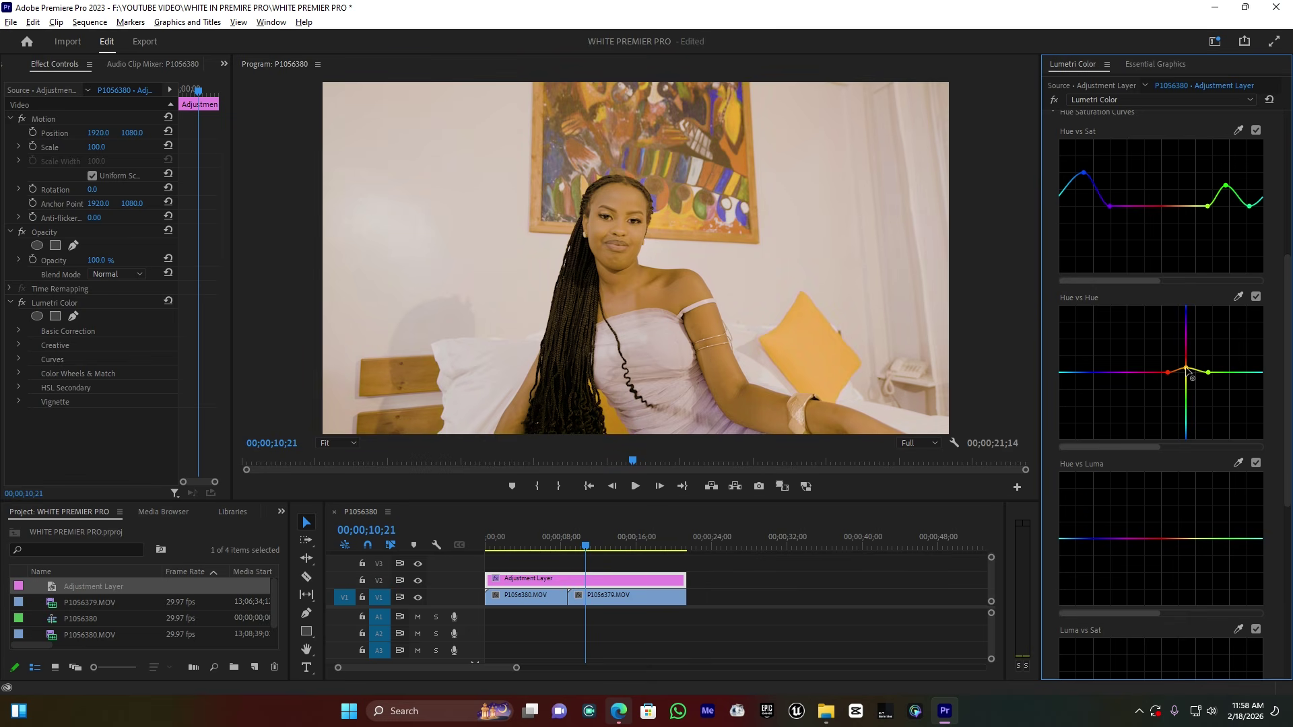
{"action": "left_click_drag", "start_coordinate": [1187, 369], "coordinate": [1187, 360]}
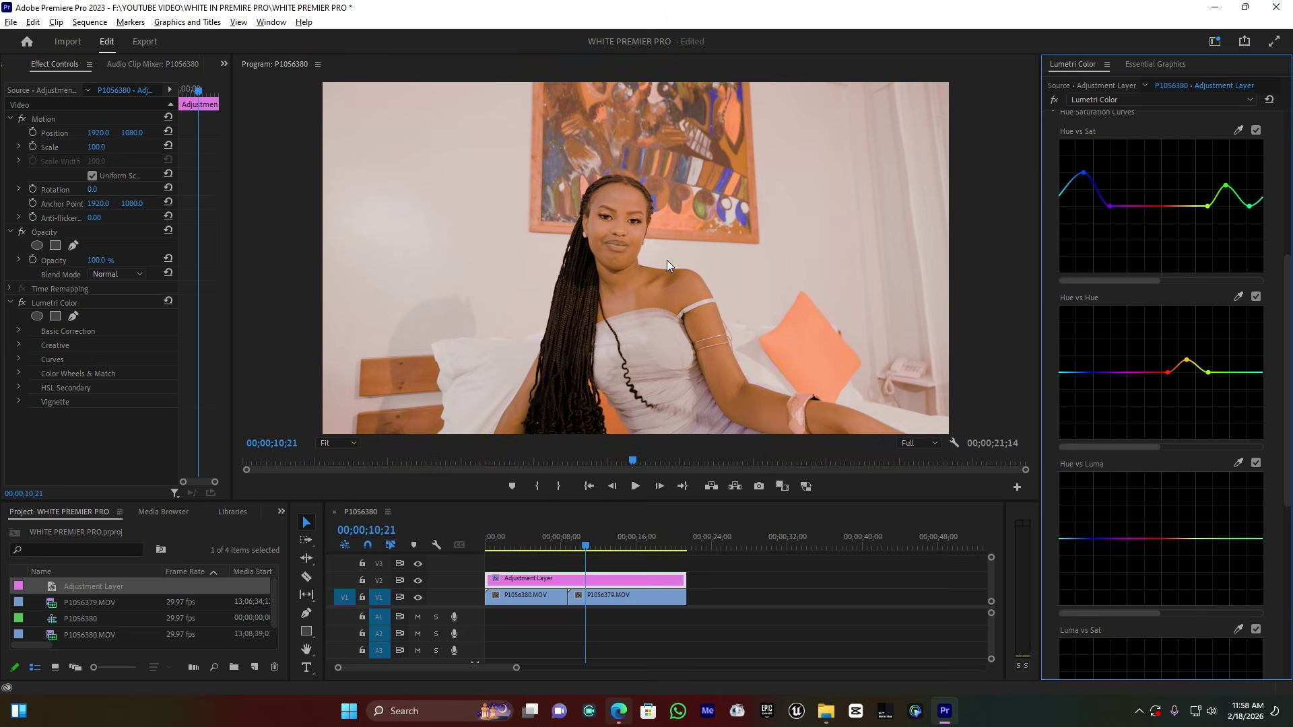
{"action": "key", "text": "ctrl+z"}
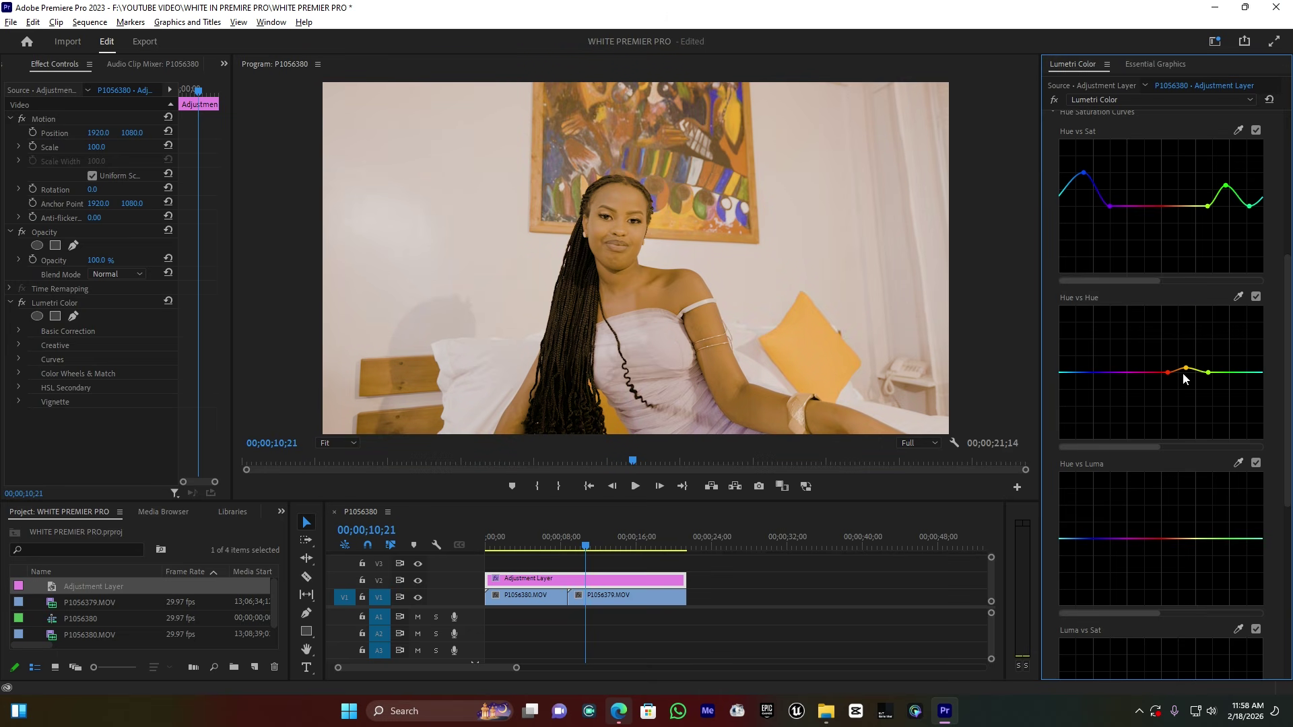
{"action": "left_click_drag", "start_coordinate": [1187, 369], "coordinate": [1185, 366]}
Step: Anchor red and lower the orange-yellow point slightly on the Hue vs Sat curve, and check several frames of the footage
{"action": "left_click", "coordinate": [1171, 206]}
{"action": "left_click_drag", "start_coordinate": [1188, 206], "coordinate": [1186, 214]}
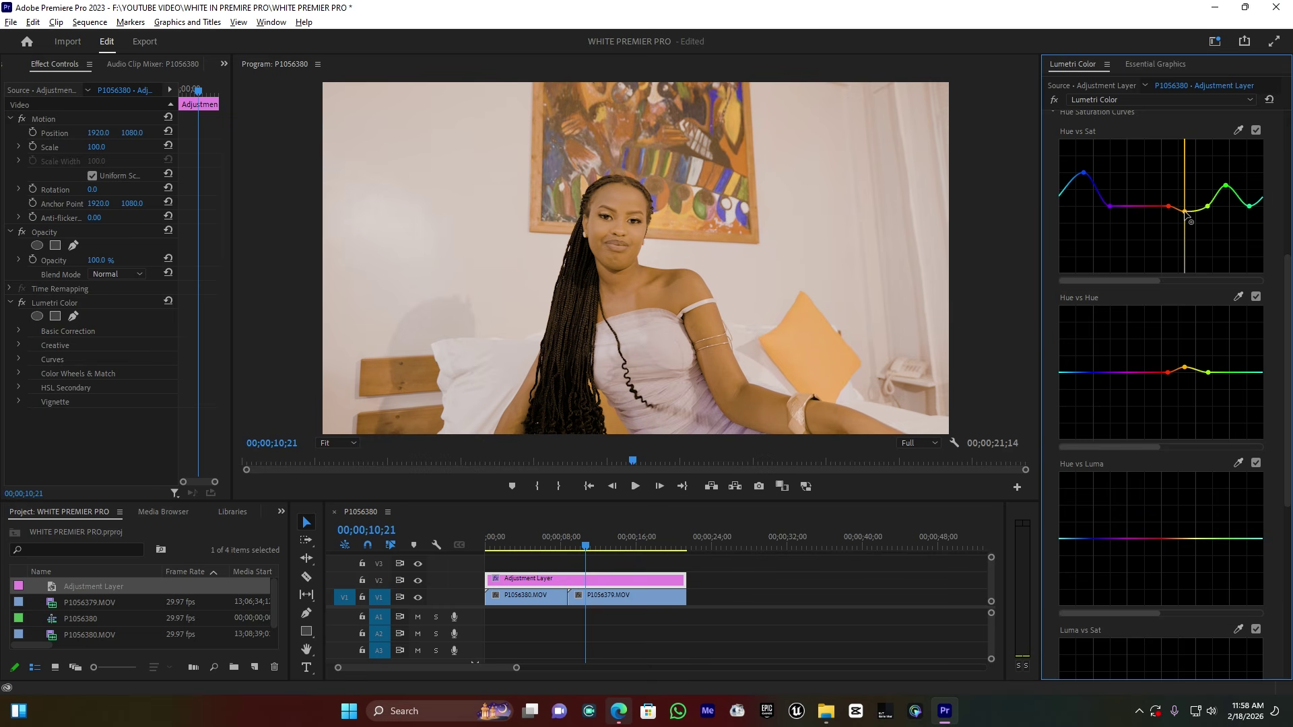
{"action": "left_click", "coordinate": [598, 545]}
{"action": "left_click", "coordinate": [610, 545]}
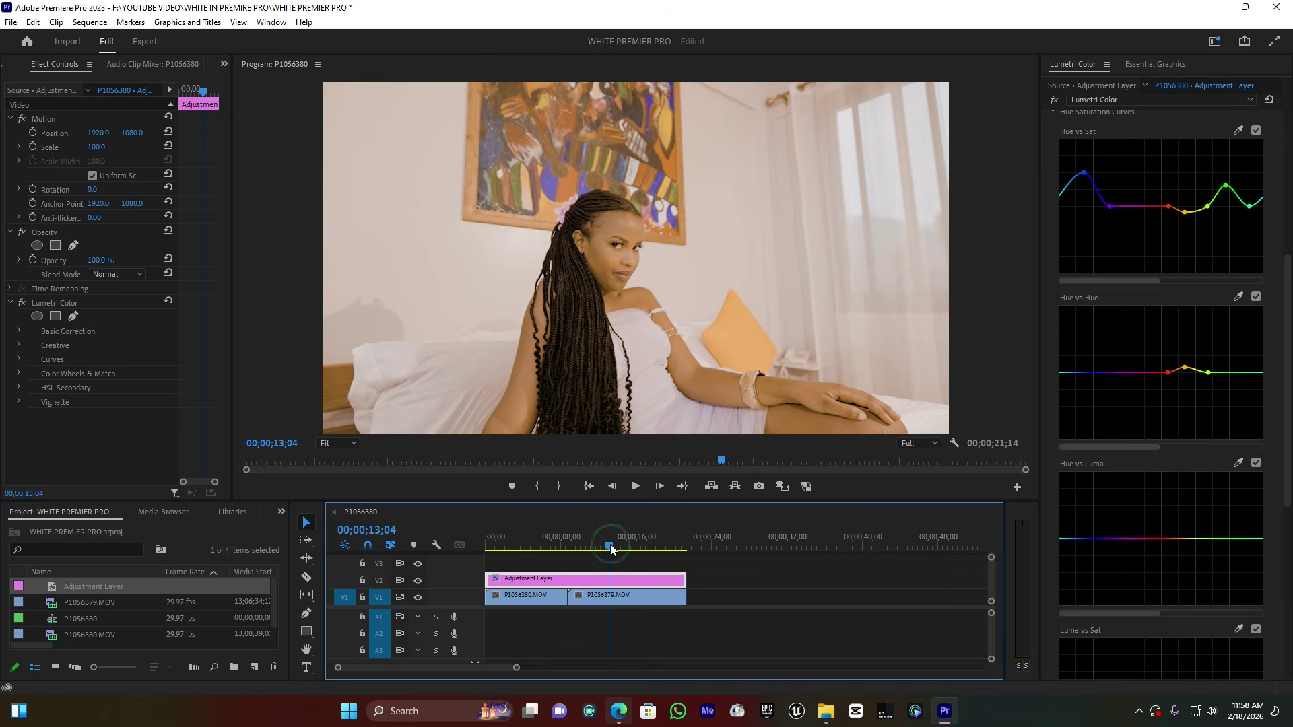
{"action": "left_click", "coordinate": [592, 545]}
{"action": "left_click", "coordinate": [605, 547]}
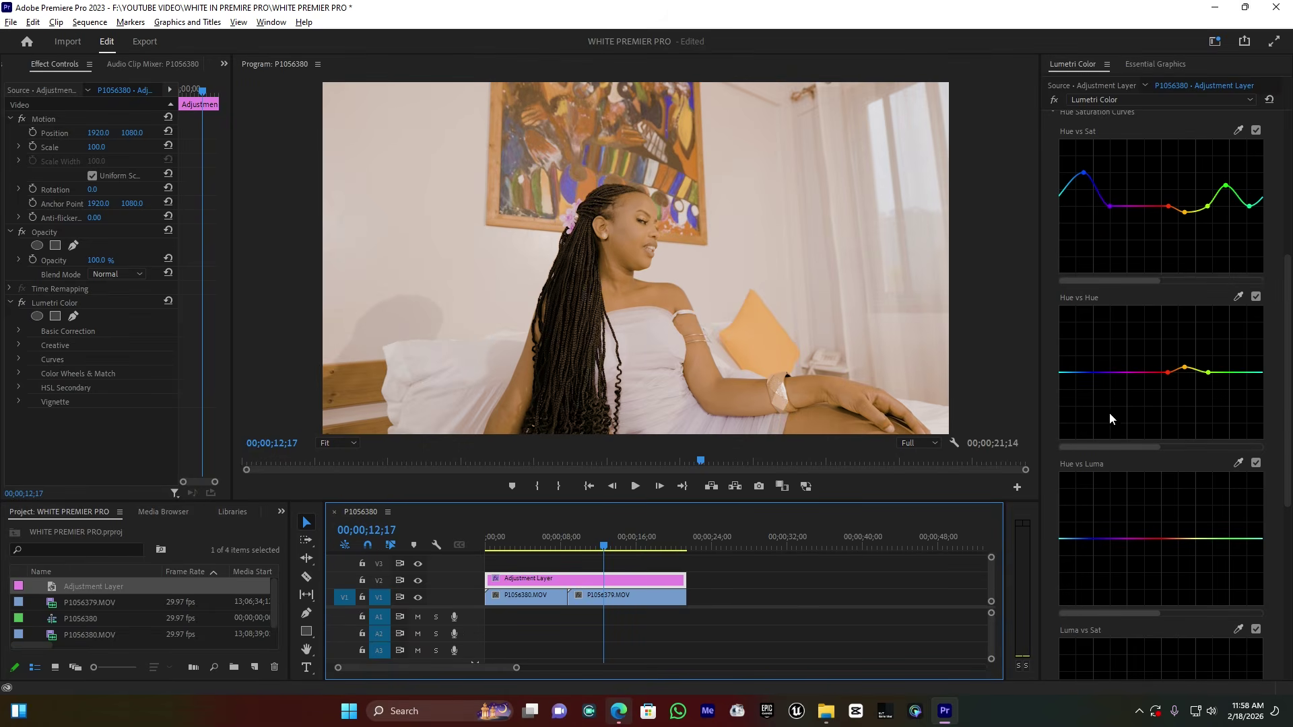
Step: On the Hue vs Luma curve, darken the blue and green ranges between anchor points, and review nearby frames
{"action": "scroll", "coordinate": [1118, 409], "scroll_direction": "down", "scroll_amount": 1}
{"action": "scroll", "coordinate": [1117, 408], "scroll_direction": "down", "scroll_amount": 4}
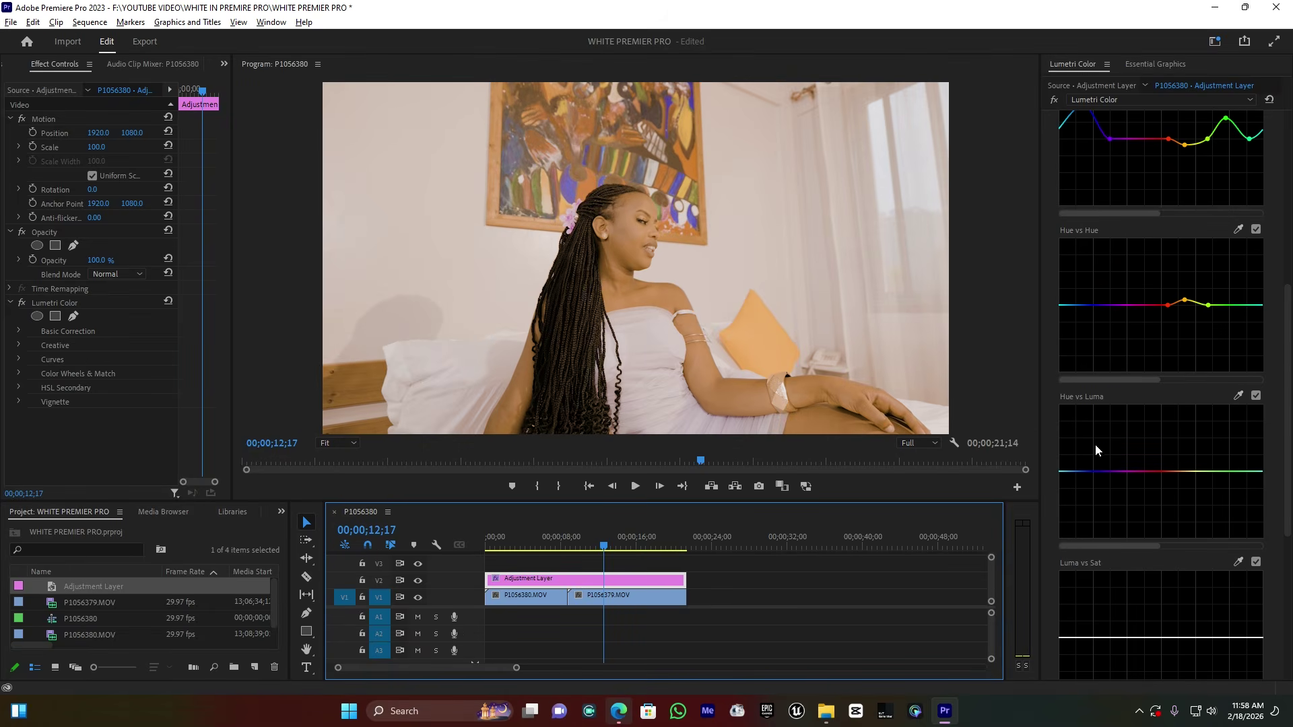
{"action": "left_click", "coordinate": [1104, 471]}
{"action": "left_click", "coordinate": [1251, 472]}
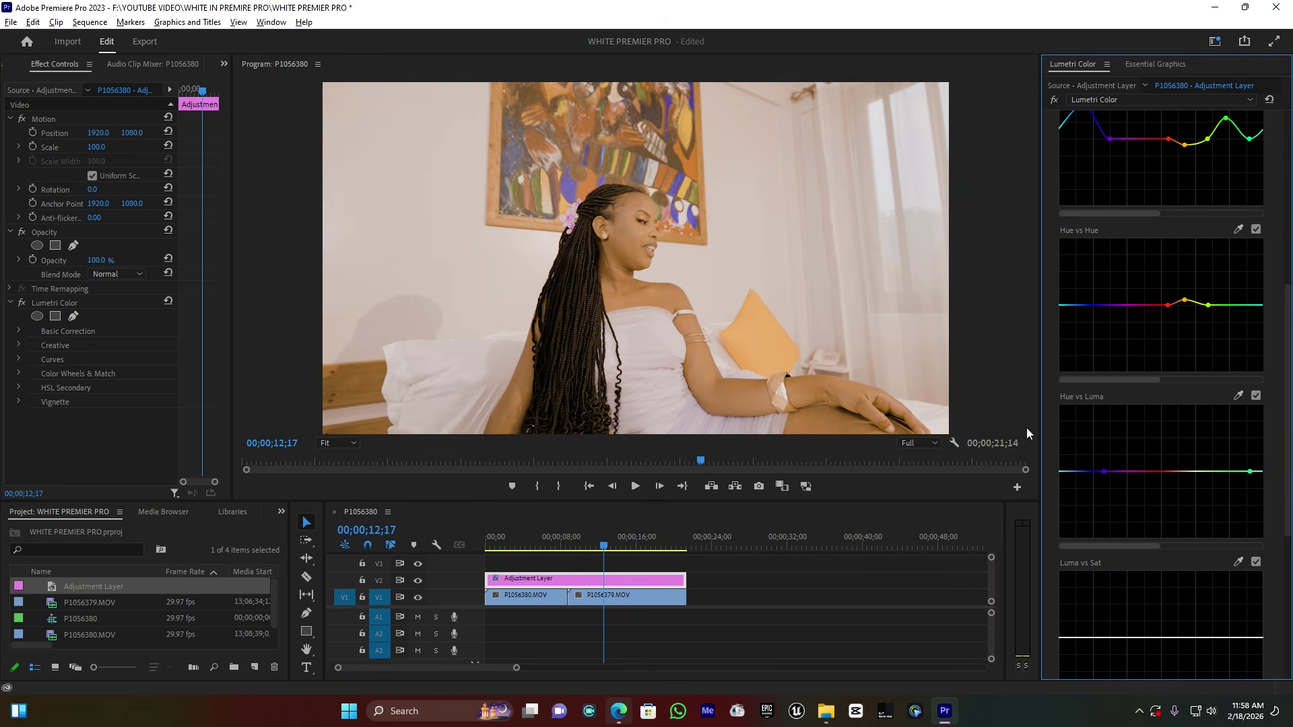
{"action": "left_click_drag", "start_coordinate": [1079, 472], "coordinate": [1079, 496]}
{"action": "left_click", "coordinate": [1211, 471]}
{"action": "left_click_drag", "start_coordinate": [1224, 477], "coordinate": [1224, 484]}
{"action": "left_click", "coordinate": [597, 547]}
{"action": "left_click_drag", "start_coordinate": [597, 549], "coordinate": [605, 548]}
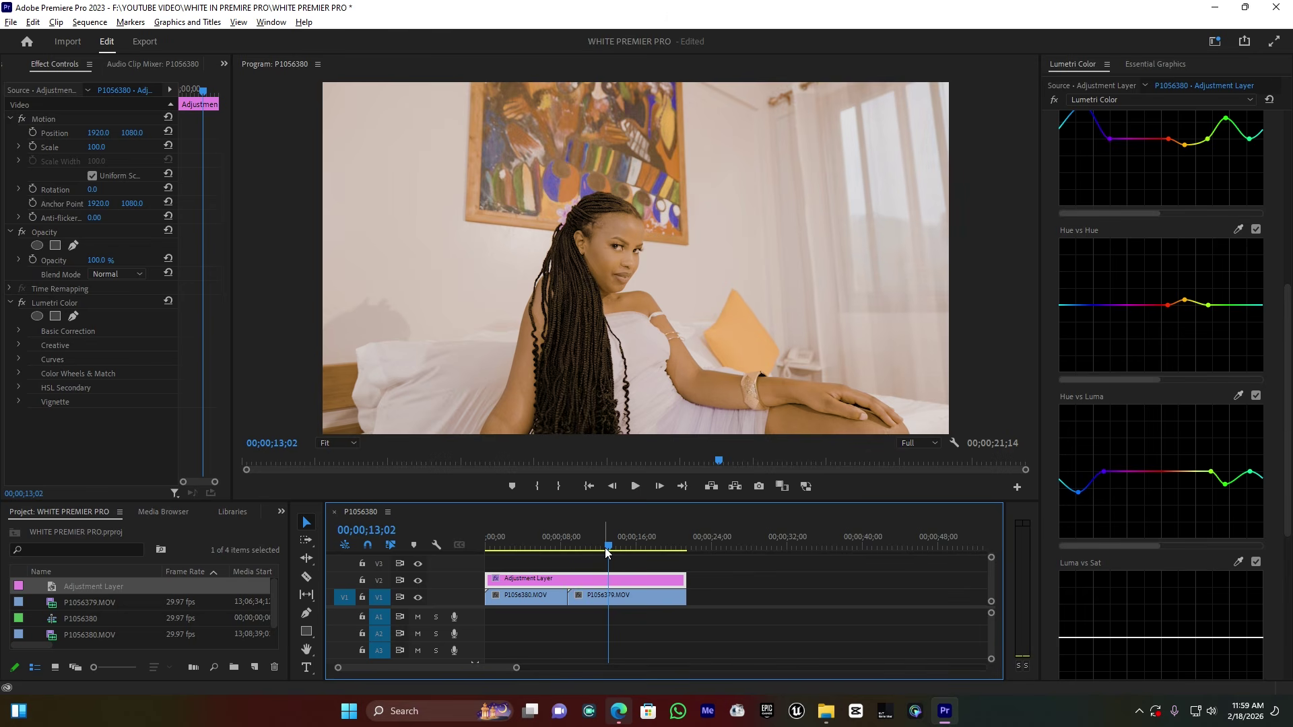
Step: In Color Wheels & Match, try tinting the Shadows toward yellow-green, reset that wheel, and apply only a very slight shadow shift
{"action": "scroll", "coordinate": [1132, 202], "scroll_direction": "up", "scroll_amount": 5}
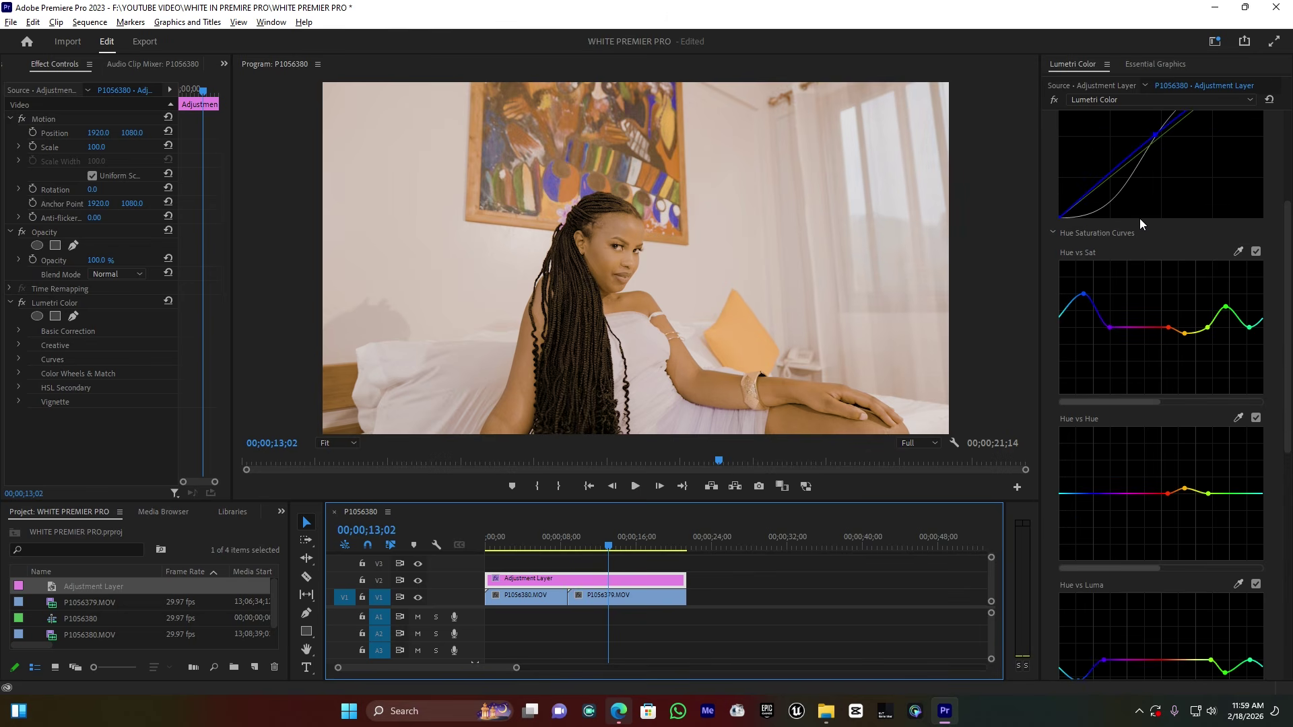
{"action": "scroll", "coordinate": [1142, 226], "scroll_direction": "up", "scroll_amount": 5}
{"action": "left_click", "coordinate": [1064, 141]}
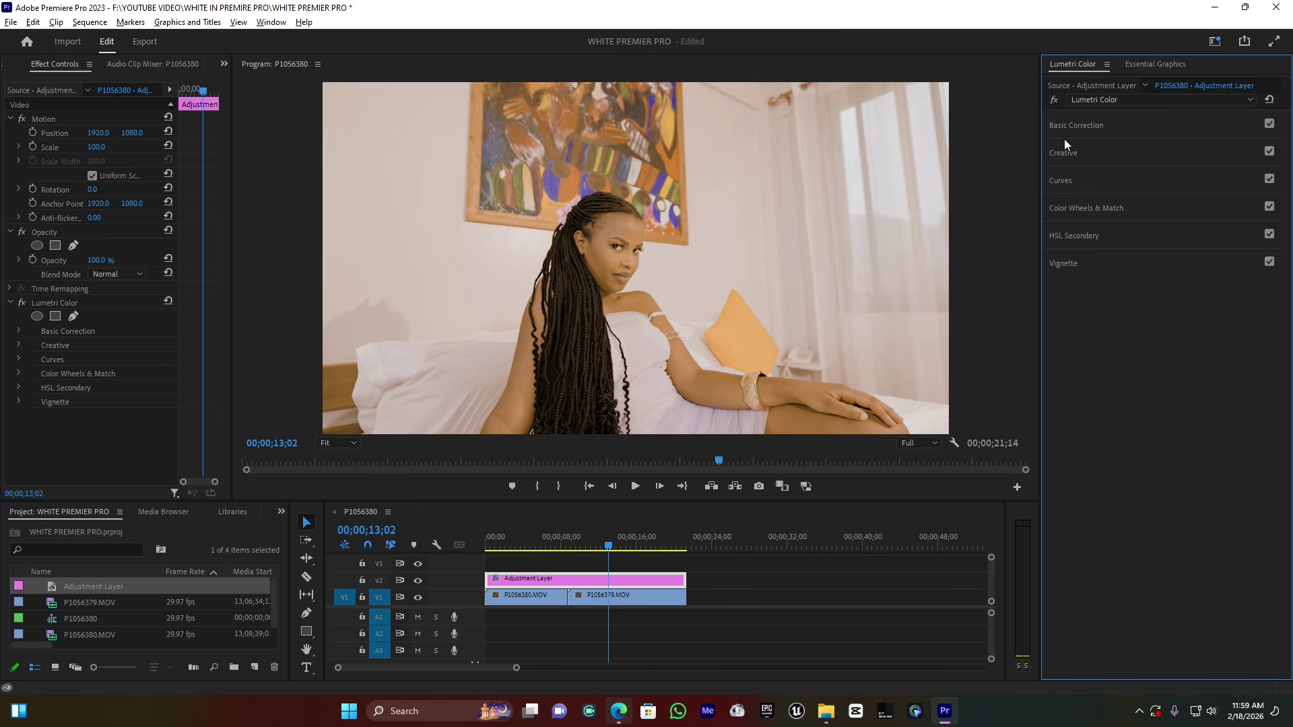
{"action": "left_click", "coordinate": [1079, 208]}
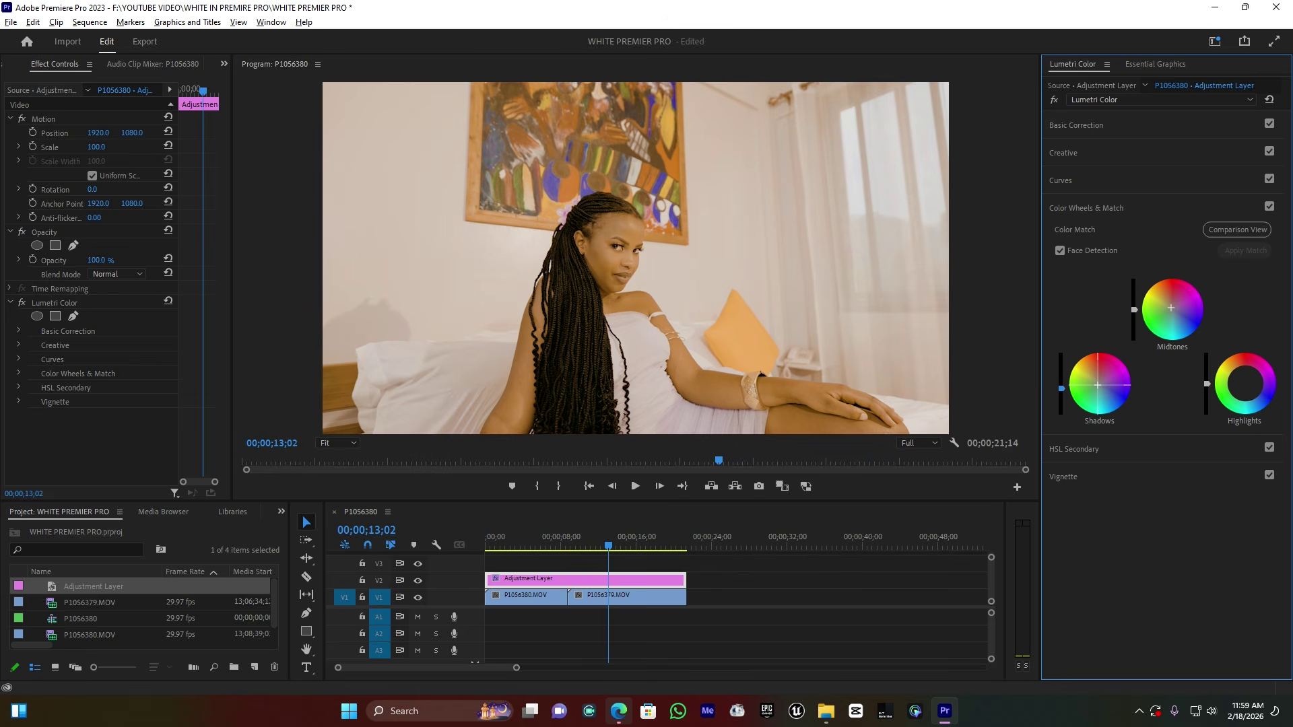
{"action": "left_click_drag", "start_coordinate": [1098, 385], "coordinate": [1082, 386]}
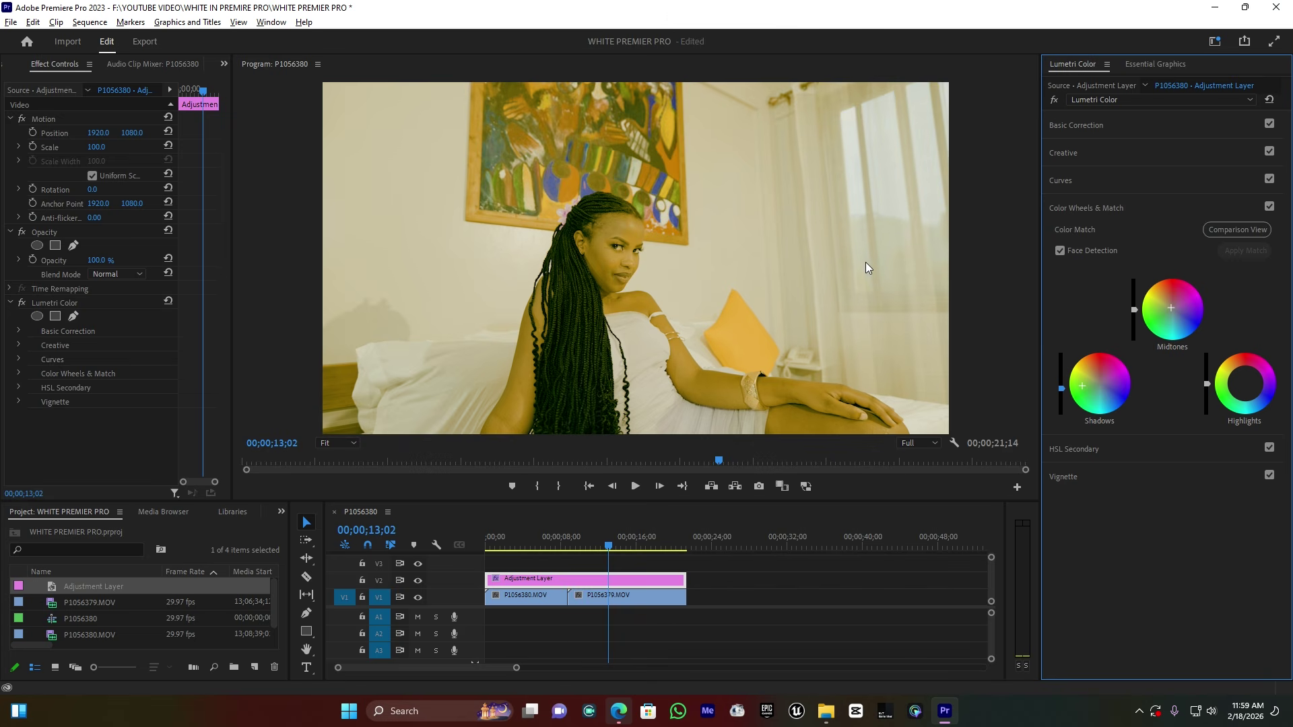
{"action": "double_click", "coordinate": [1082, 386]}
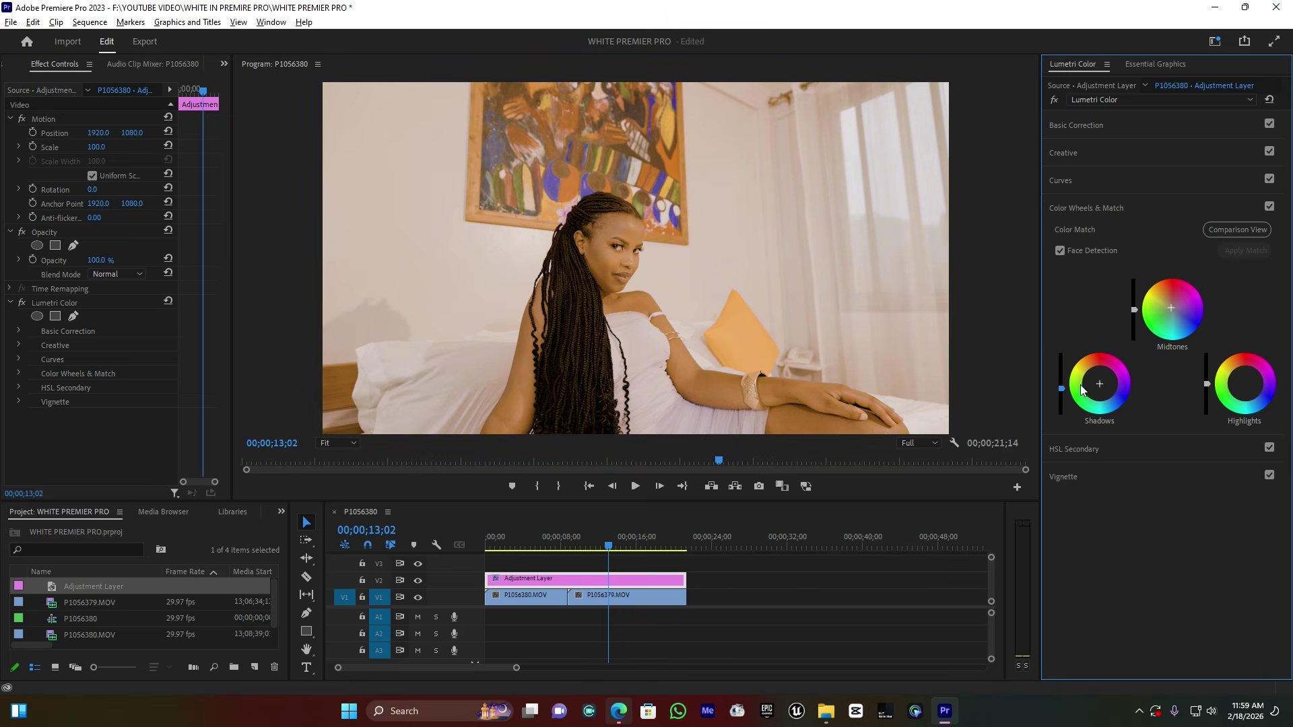
{"action": "left_click_drag", "start_coordinate": [1100, 386], "coordinate": [1100, 385]}
{"action": "left_click", "coordinate": [592, 548]}
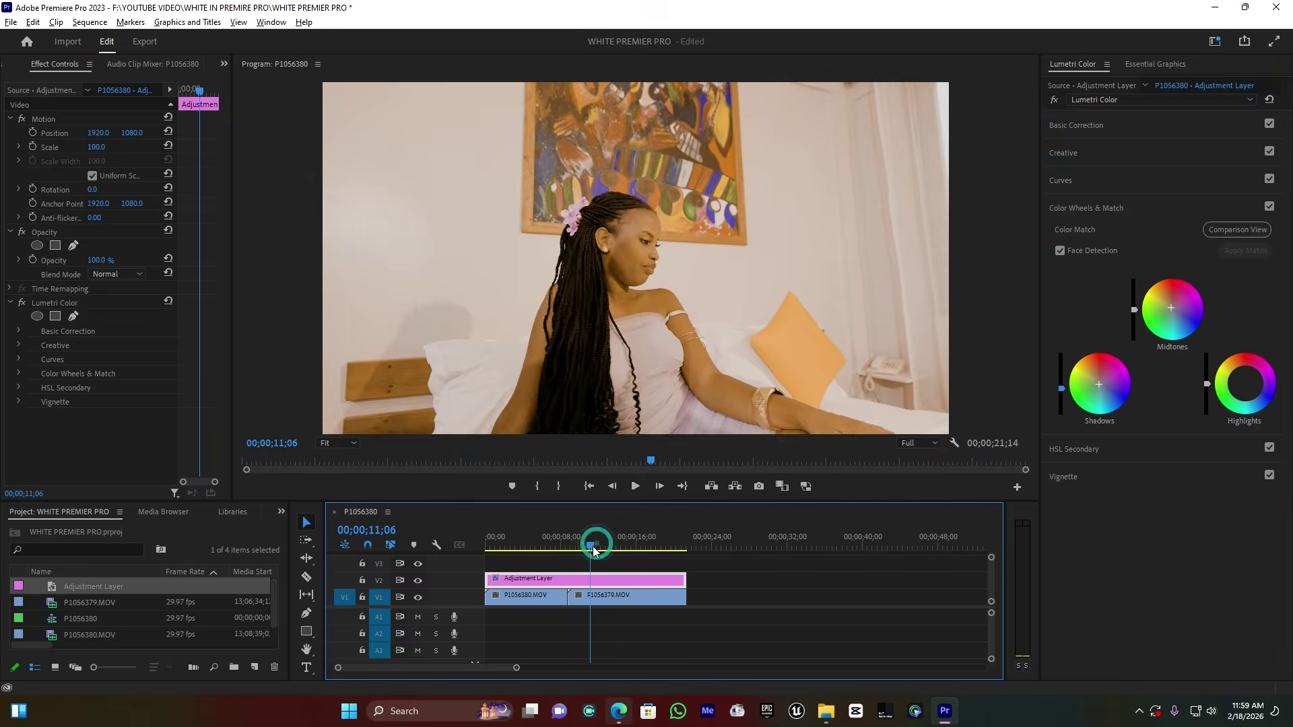
Step: In HSL Secondary, key the skin tones from the red preset with the Color/Gray mask shown, narrowing the saturation and luma ranges to exclude walls and hair
{"action": "left_click_drag", "start_coordinate": [594, 549], "coordinate": [587, 551]}
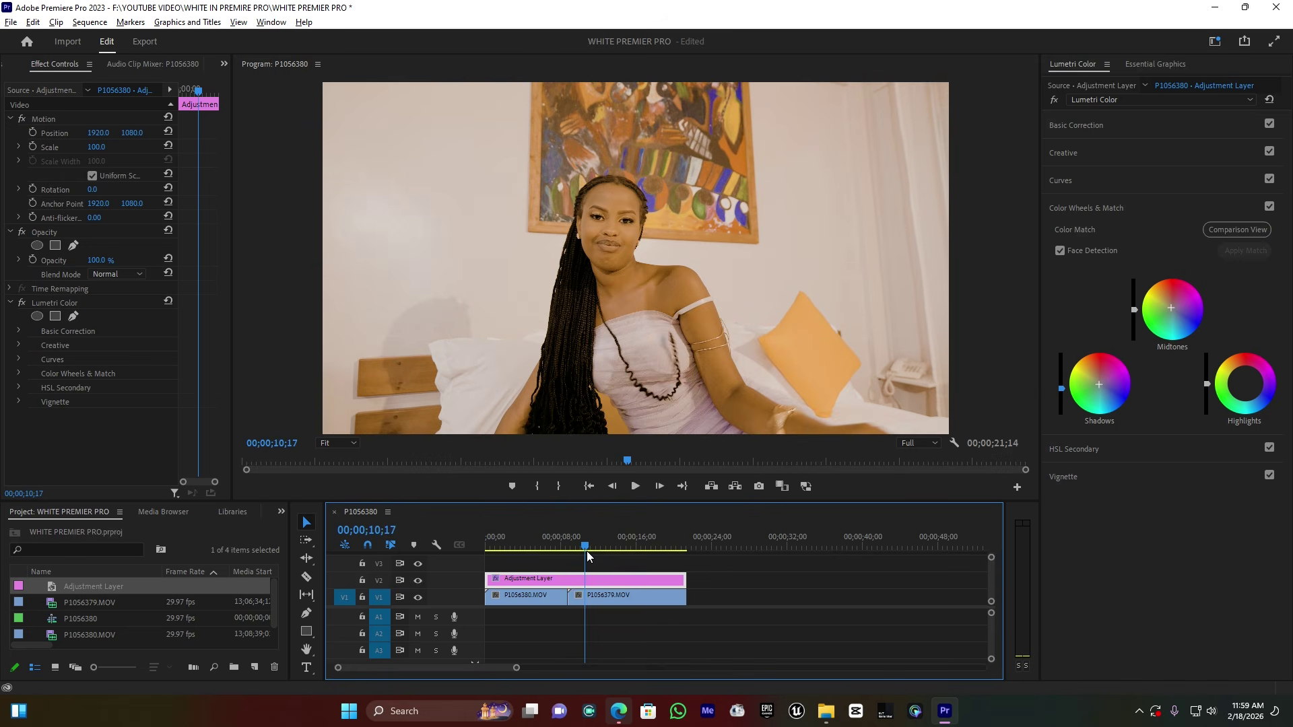
{"action": "left_click", "coordinate": [1084, 209]}
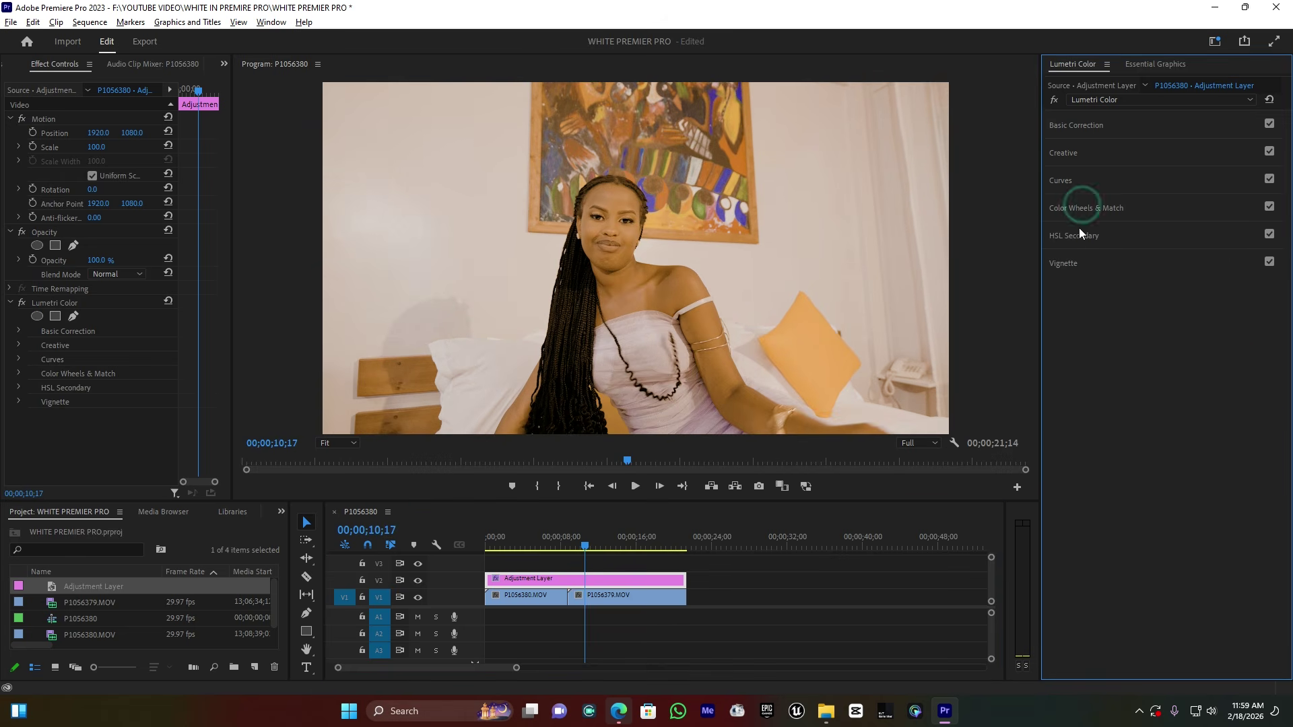
{"action": "left_click", "coordinate": [1076, 237]}
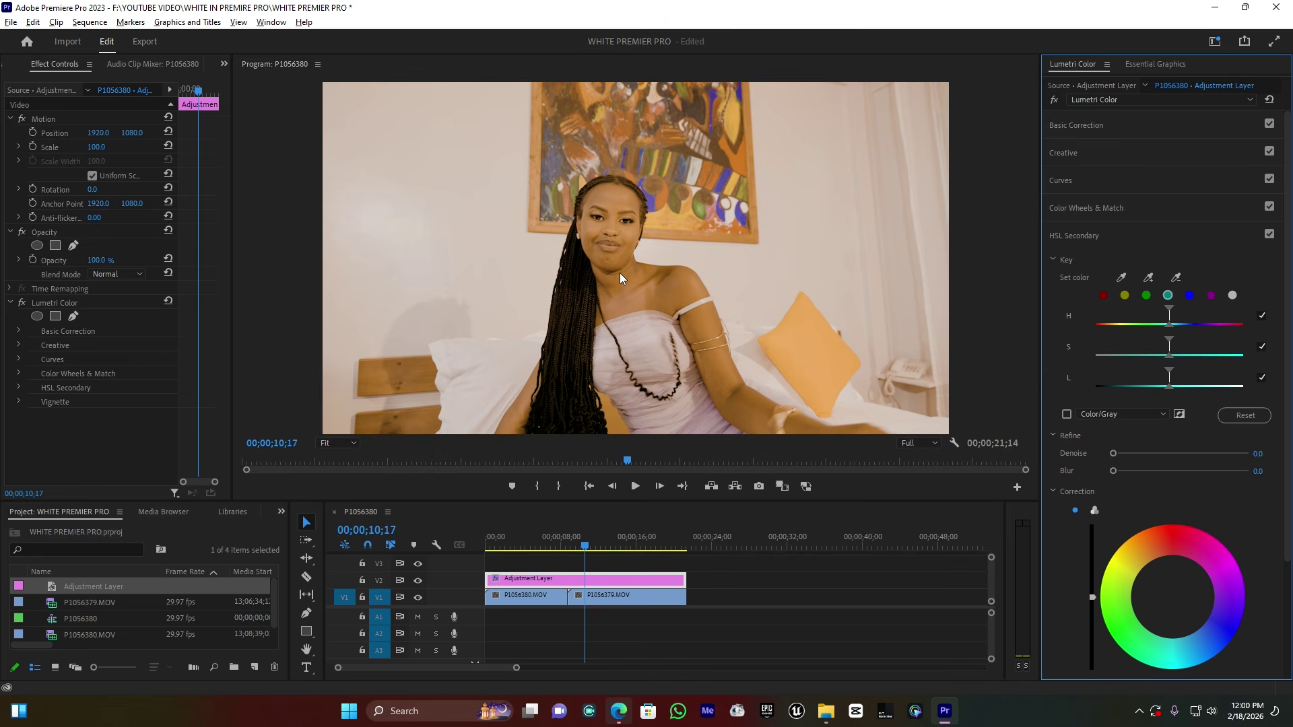
{"action": "left_click", "coordinate": [1103, 296]}
{"action": "left_click", "coordinate": [1067, 415]}
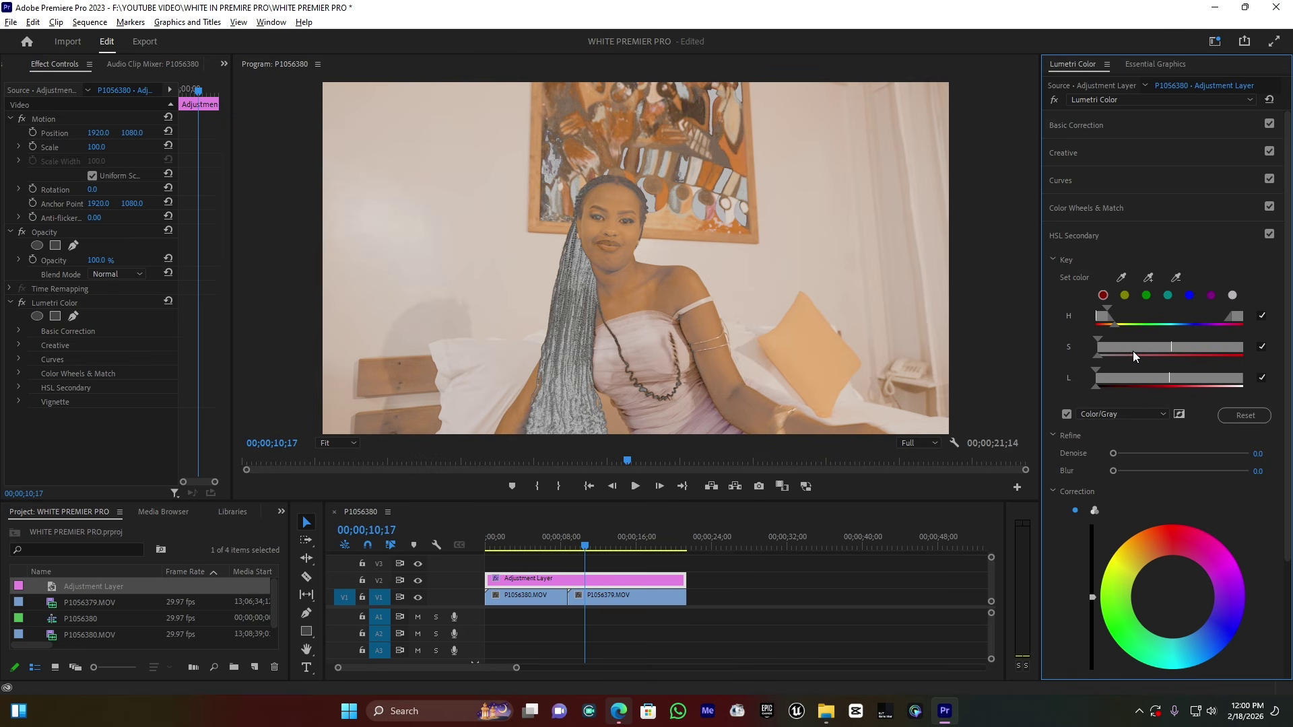
{"action": "left_click_drag", "start_coordinate": [1138, 352], "coordinate": [1168, 359]}
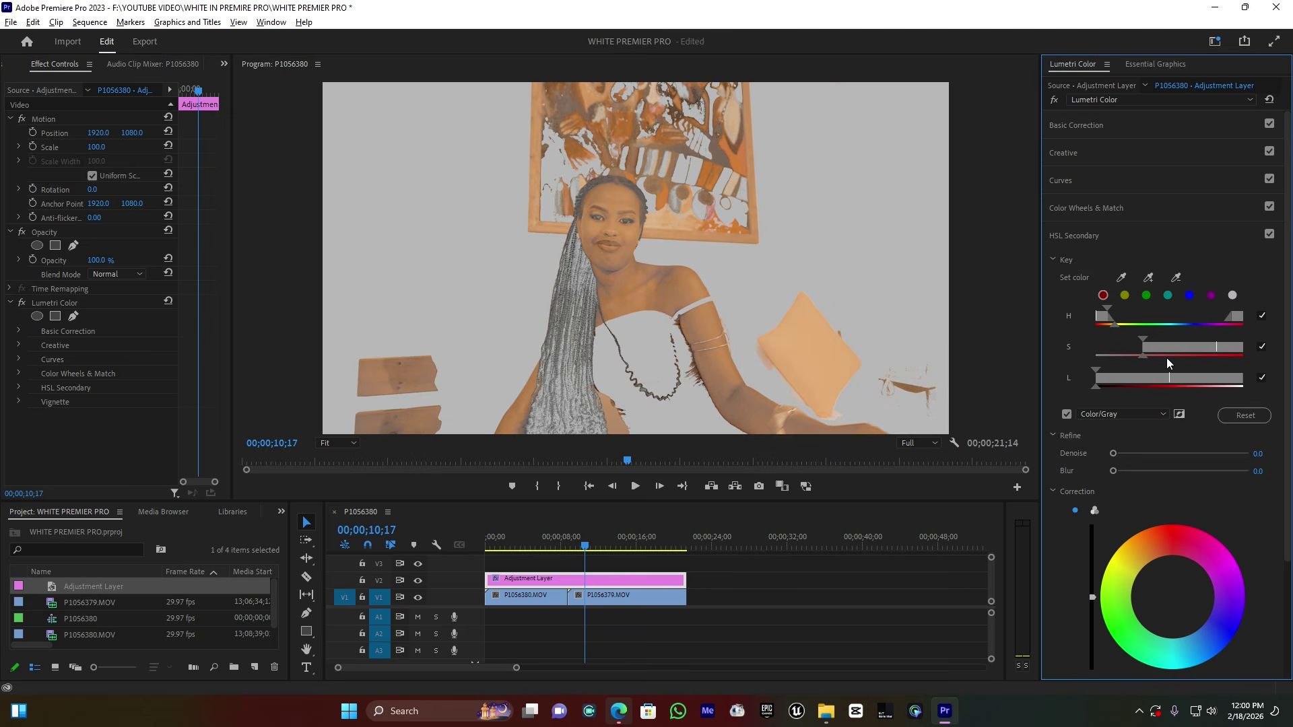
{"action": "left_click", "coordinate": [1109, 323]}
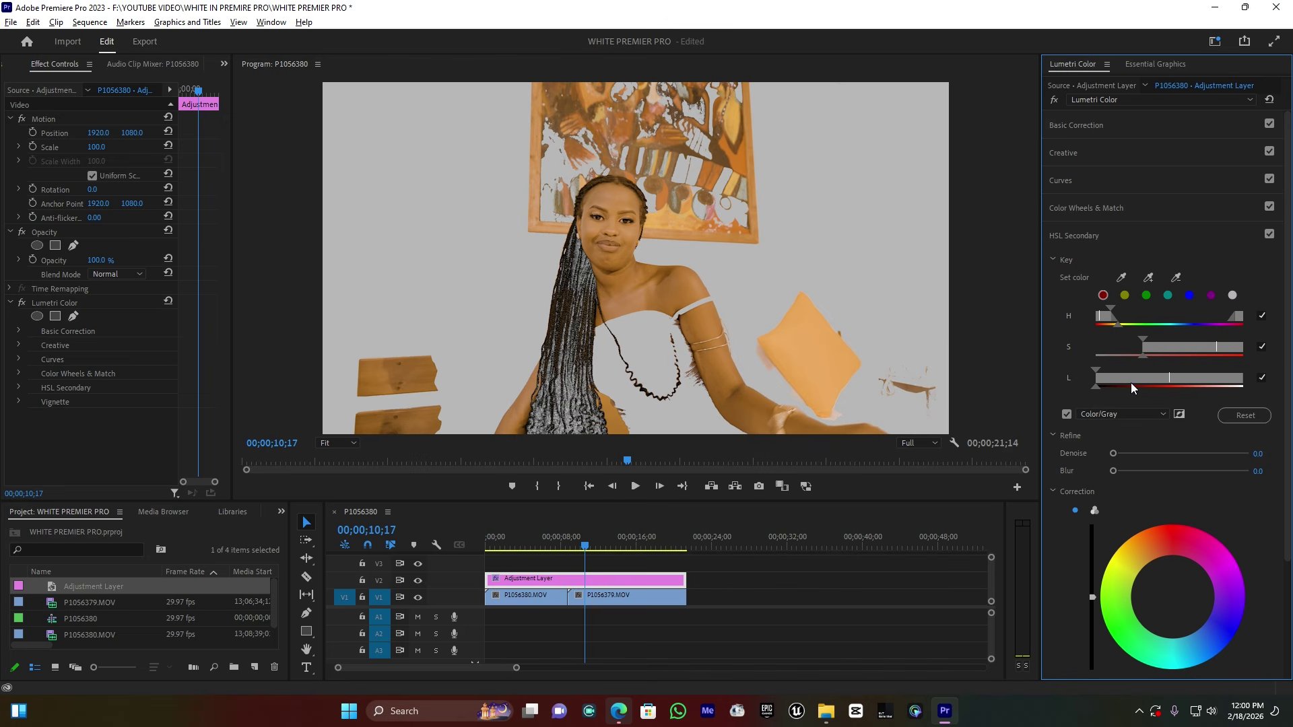
{"action": "mouse_move", "coordinate": [1110, 379]}
{"action": "left_mouse_down"}
{"action": "mouse_move", "coordinate": [1138, 382]}
{"action": "mouse_move", "coordinate": [1166, 349]}
{"action": "left_mouse_up"}
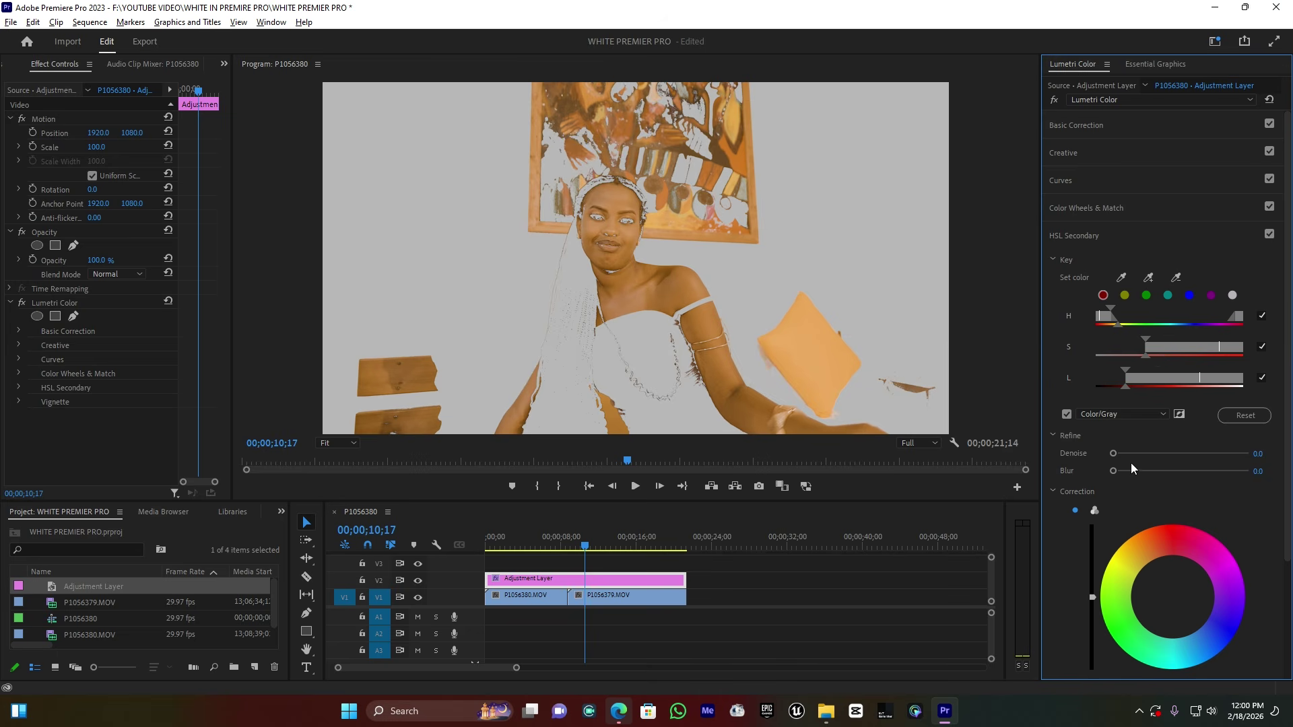
Step: Refine the skin key with Denoise 25.2 and Blur 8.5, invert it, and hide the mask preview
{"action": "left_click_drag", "start_coordinate": [1145, 471], "coordinate": [1148, 470]}
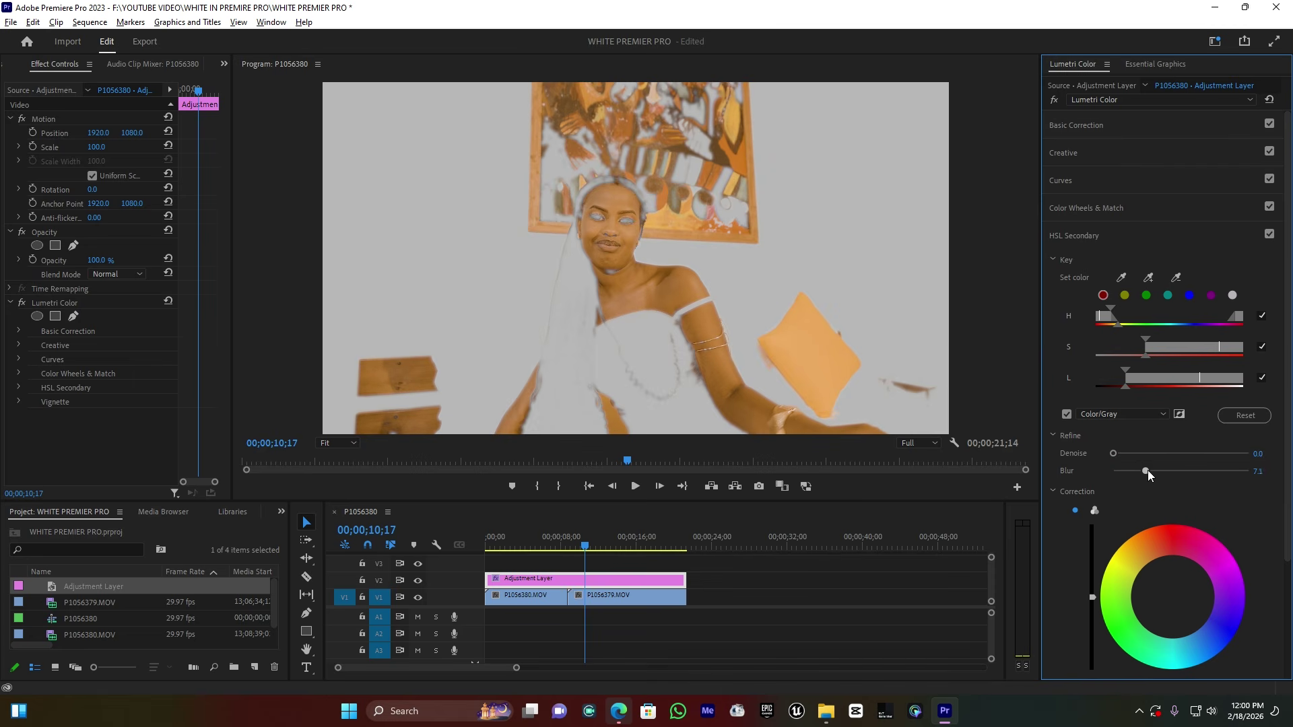
{"action": "left_click", "coordinate": [1146, 454]}
{"action": "left_click", "coordinate": [1179, 414]}
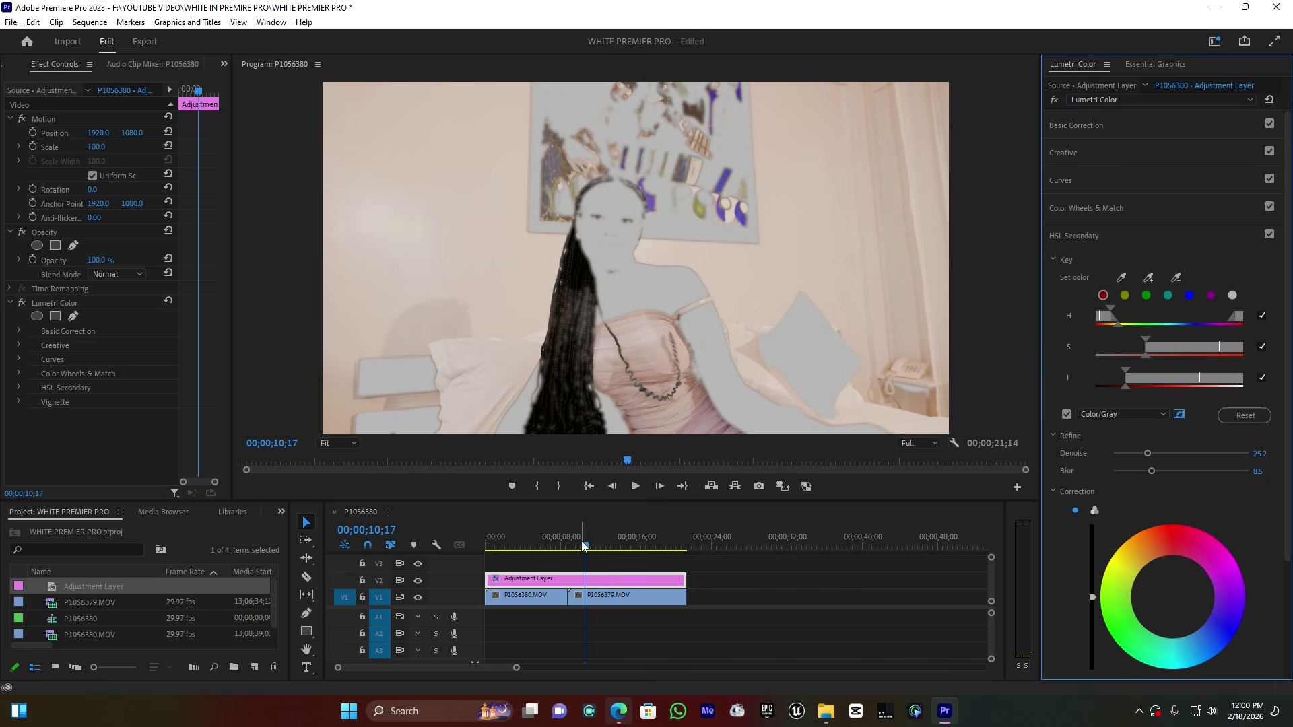
{"action": "left_click", "coordinate": [1067, 415]}
{"action": "left_click_drag", "start_coordinate": [595, 546], "coordinate": [616, 549]}
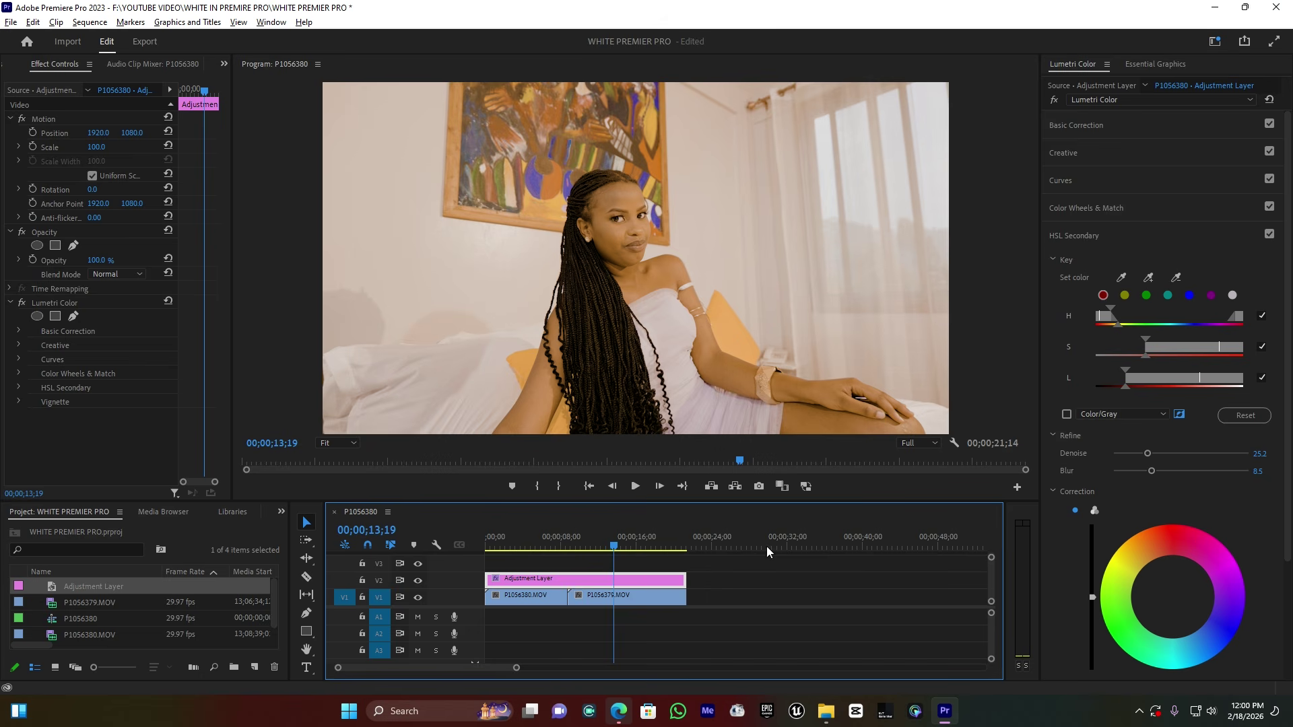
Step: In the HSL Secondary correction, set Temperature to -53.5, Tint to -12.9 and Saturation to 137.6 for everything except the skin
{"action": "scroll", "coordinate": [1179, 590], "scroll_direction": "down", "scroll_amount": 3}
{"action": "left_click_drag", "start_coordinate": [1183, 541], "coordinate": [1163, 542]}
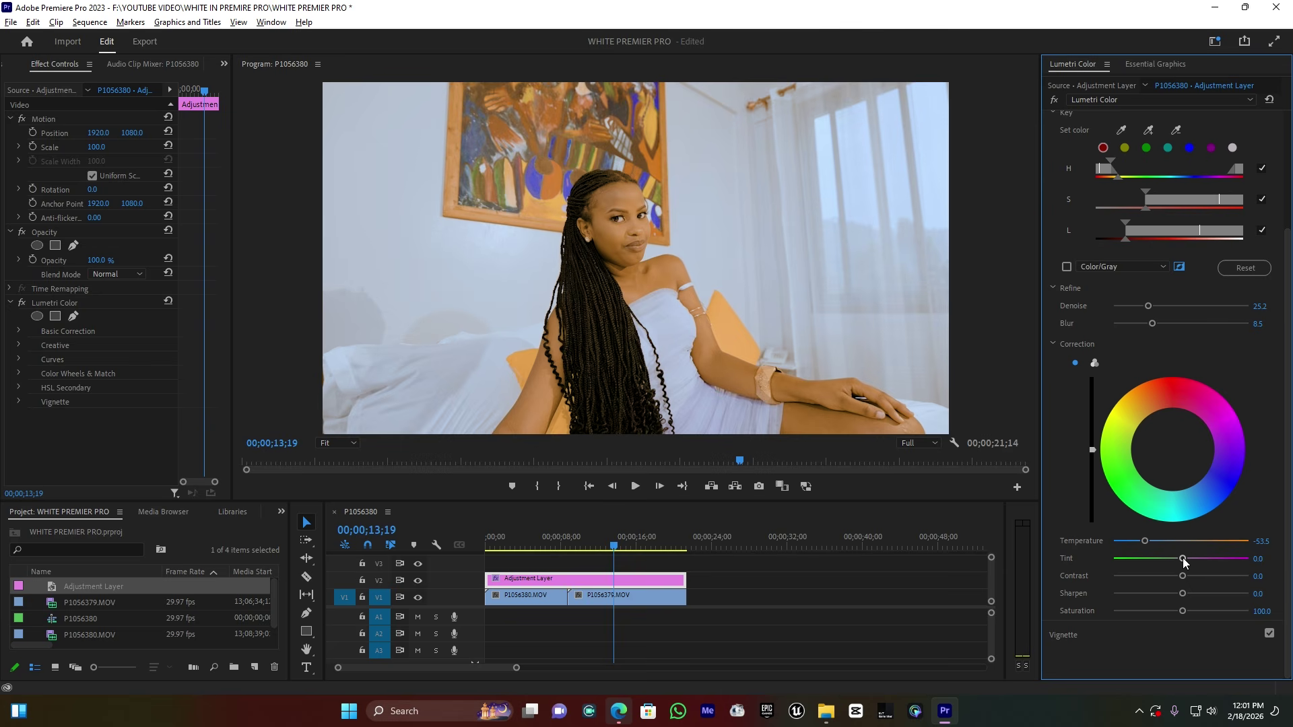
{"action": "left_click_drag", "start_coordinate": [1183, 563], "coordinate": [1171, 563]}
{"action": "left_click_drag", "start_coordinate": [1180, 610], "coordinate": [1199, 611]}
Step: Shift the HSL Secondary correction wheel slightly toward cyan, save the project, and set Sharpen to 16.0
{"action": "mouse_move", "coordinate": [1092, 449]}
{"action": "left_mouse_down"}
{"action": "mouse_move", "coordinate": [1092, 436]}
{"action": "mouse_move", "coordinate": [1092, 453]}
{"action": "left_mouse_up"}
{"action": "left_click_drag", "start_coordinate": [1174, 446], "coordinate": [1176, 470]}
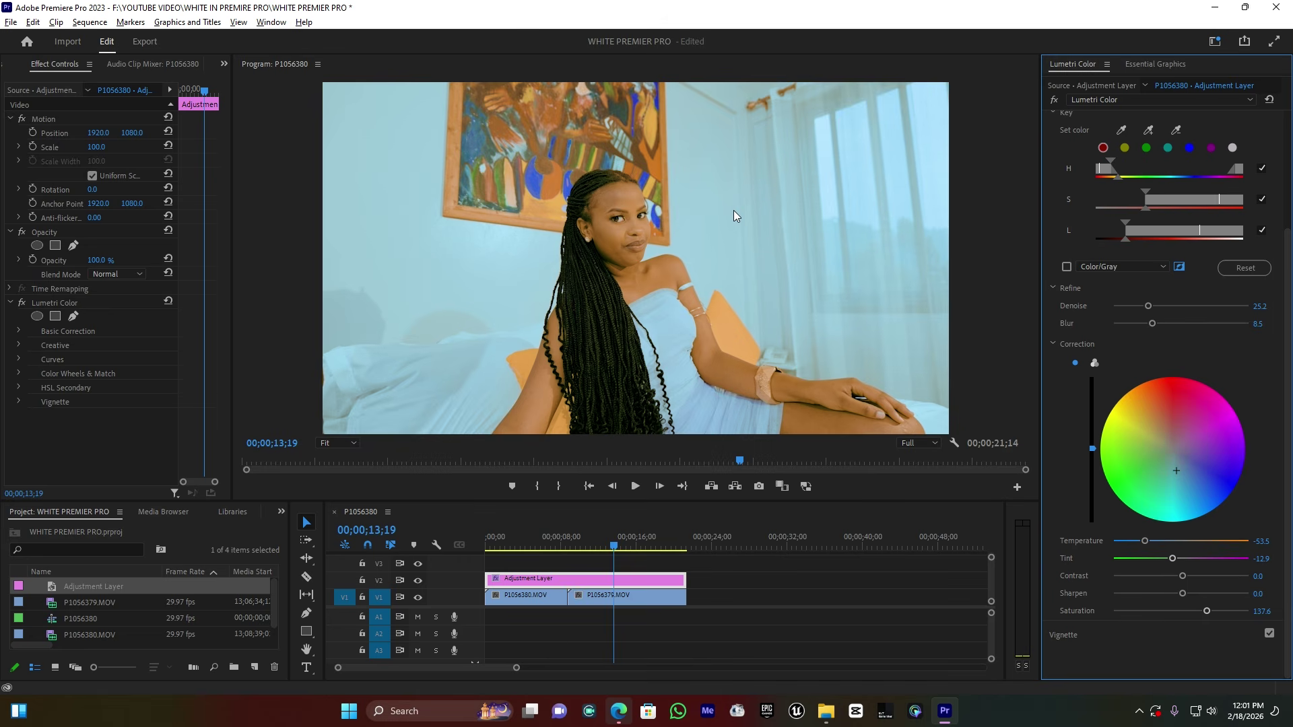
{"action": "key", "text": "ctrl+s"}
{"action": "left_click_drag", "start_coordinate": [1186, 592], "coordinate": [1197, 593]}
Step: Compare the image with HSL Secondary off and on, and check the correction on a frame of each clip
{"action": "scroll", "coordinate": [1253, 392], "scroll_direction": "up", "scroll_amount": 3}
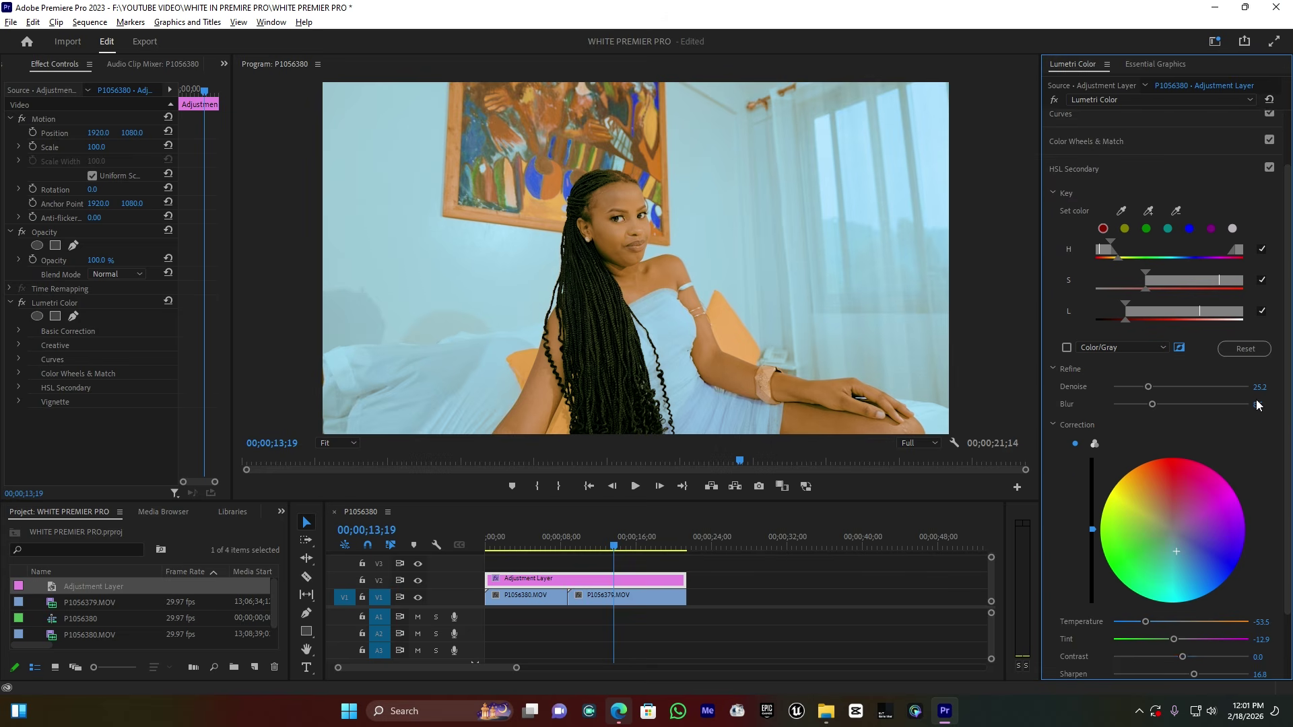
{"action": "scroll", "coordinate": [1235, 233], "scroll_direction": "up", "scroll_amount": 1}
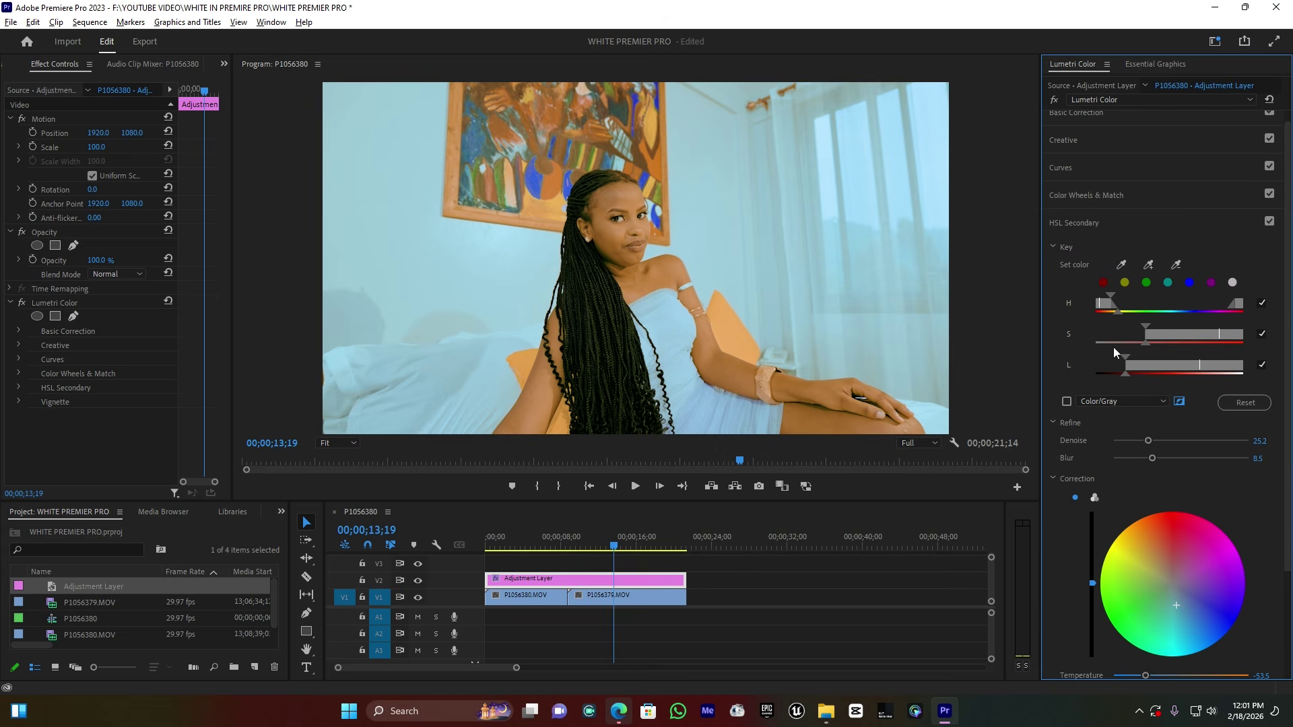
{"action": "left_click", "coordinate": [1270, 222]}
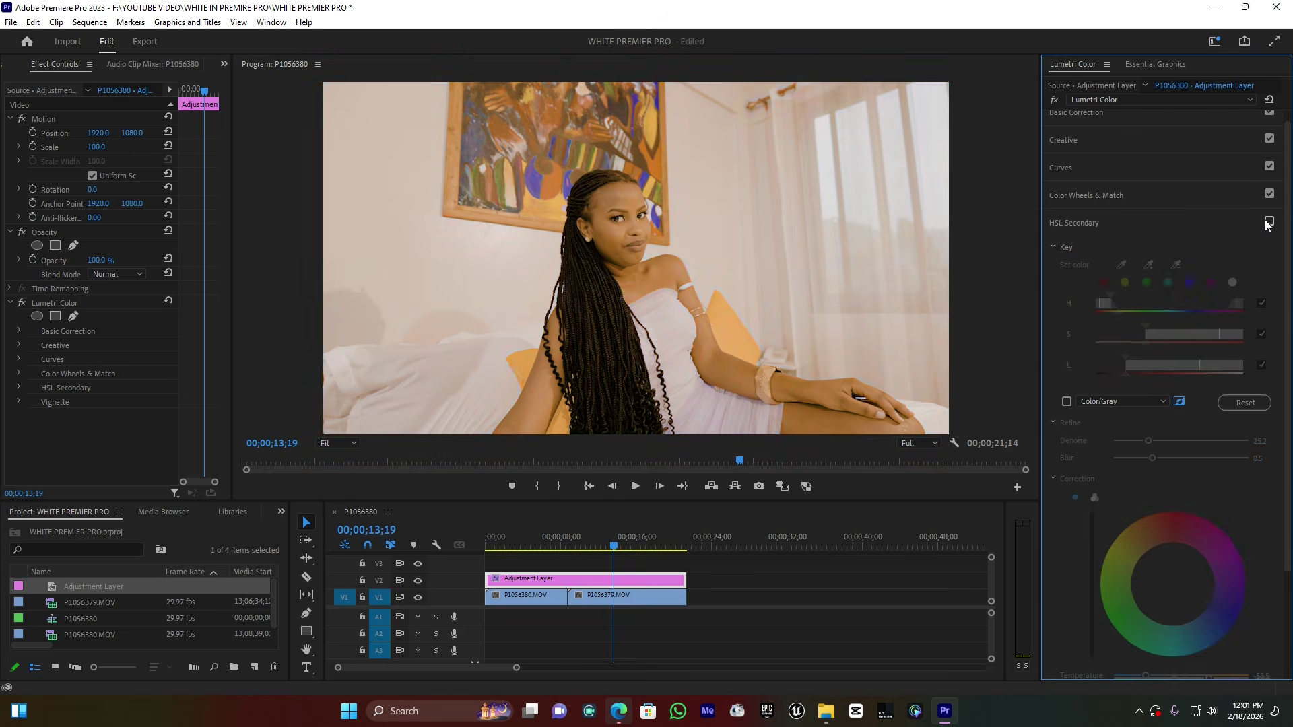
{"action": "left_click", "coordinate": [1269, 222]}
{"action": "left_click", "coordinate": [521, 540]}
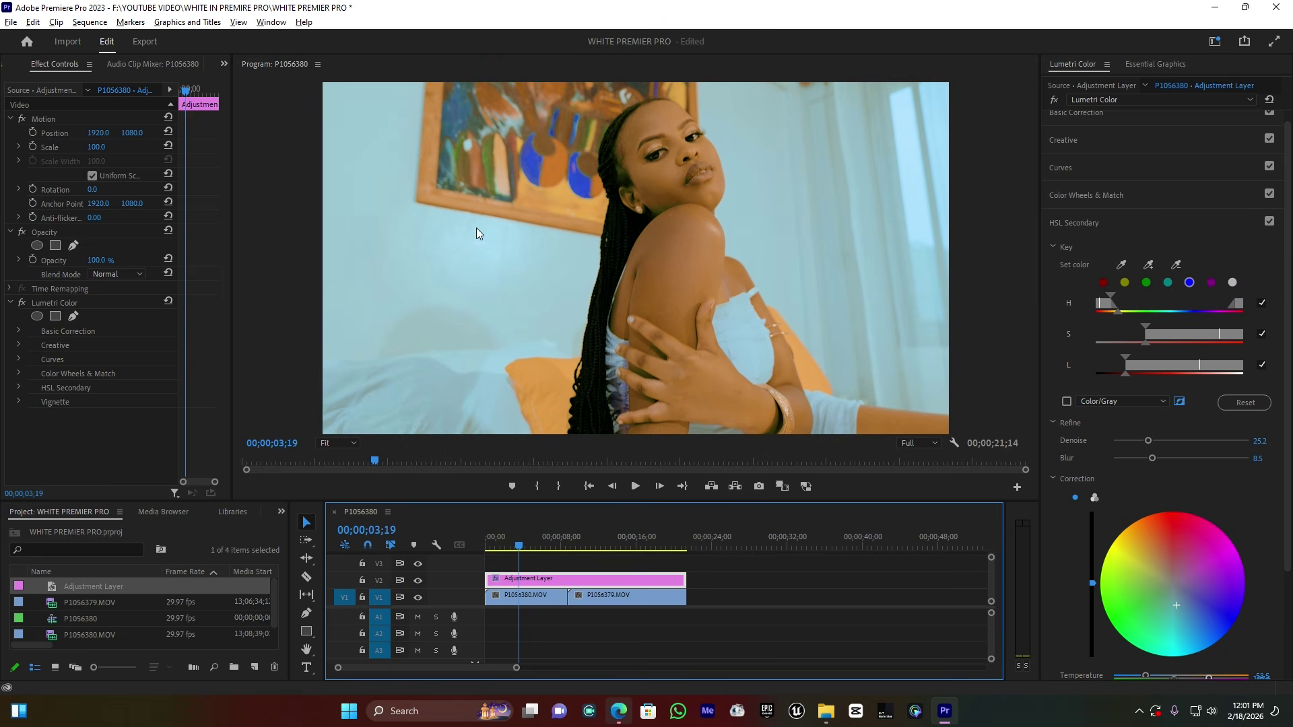
{"action": "left_click", "coordinate": [603, 544]}
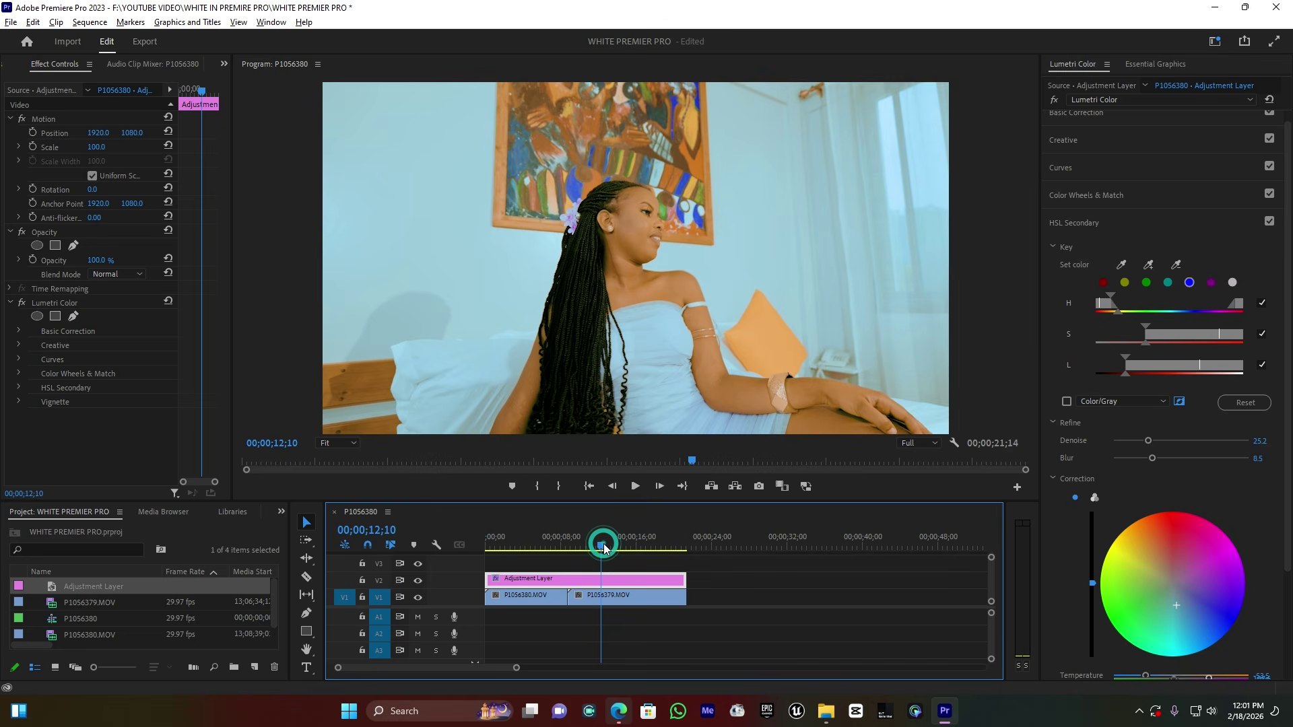
Step: Add a subtle dark vignette with Amount -1.4 and check it on nearby frames
{"action": "left_click", "coordinate": [1081, 224]}
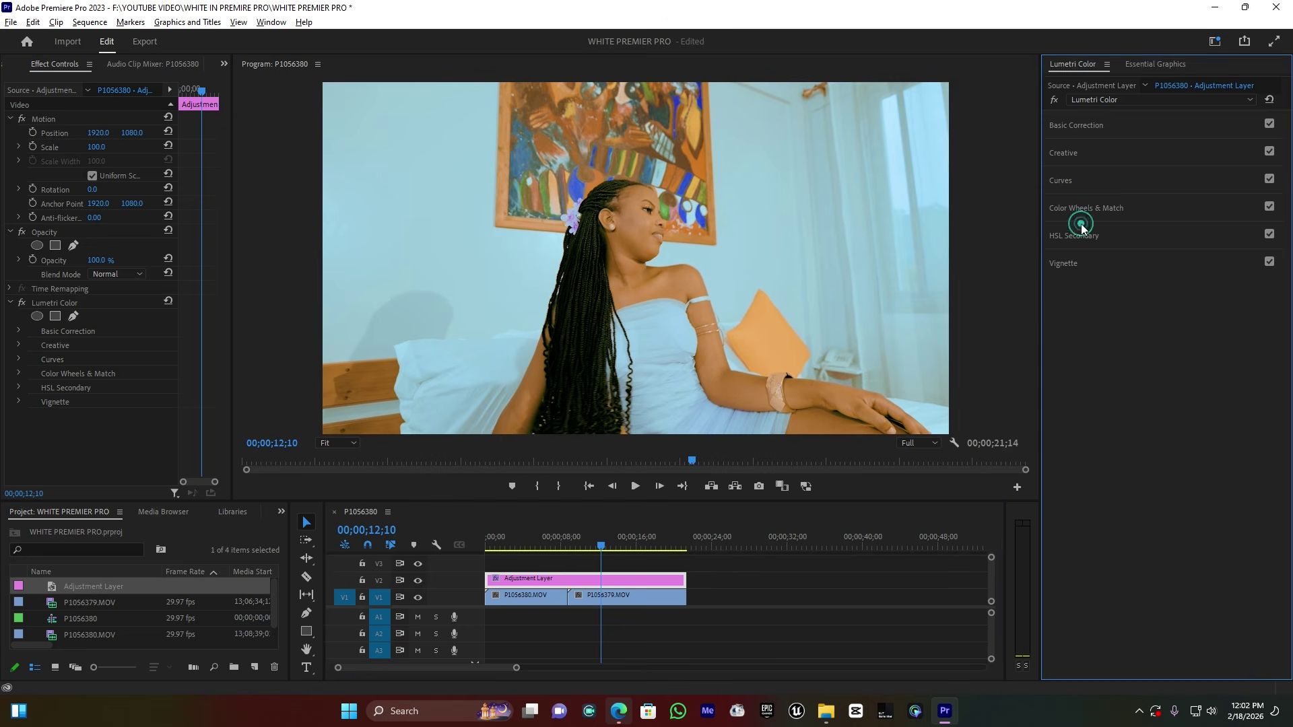
{"action": "left_click", "coordinate": [1069, 266]}
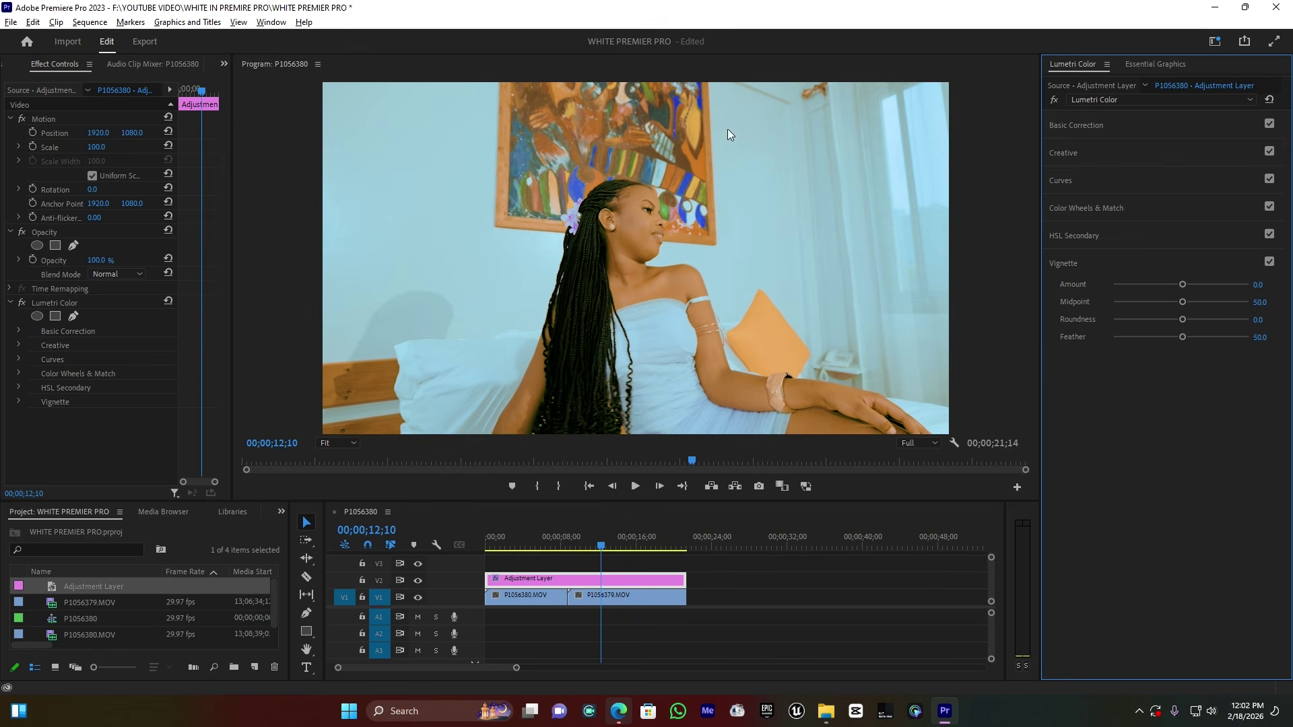
{"action": "left_click_drag", "start_coordinate": [1182, 284], "coordinate": [1150, 284]}
{"action": "left_click", "coordinate": [605, 547]}
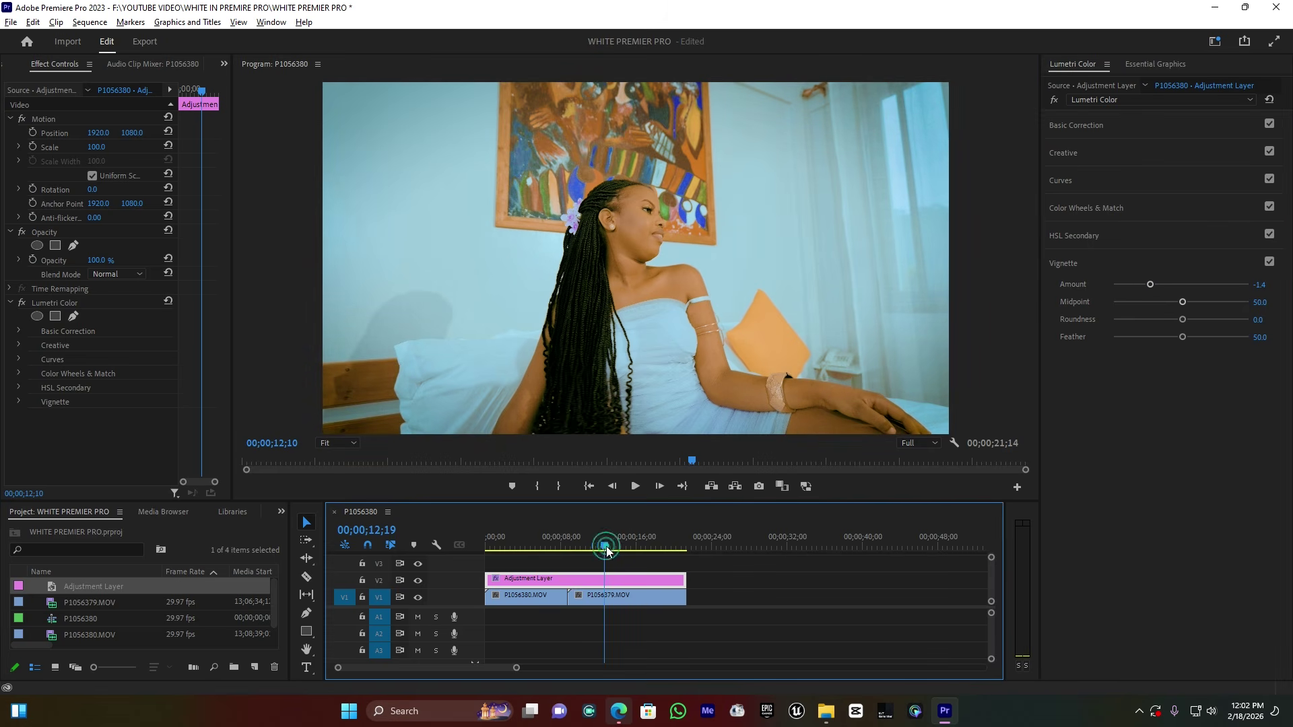
{"action": "left_click", "coordinate": [587, 547]}
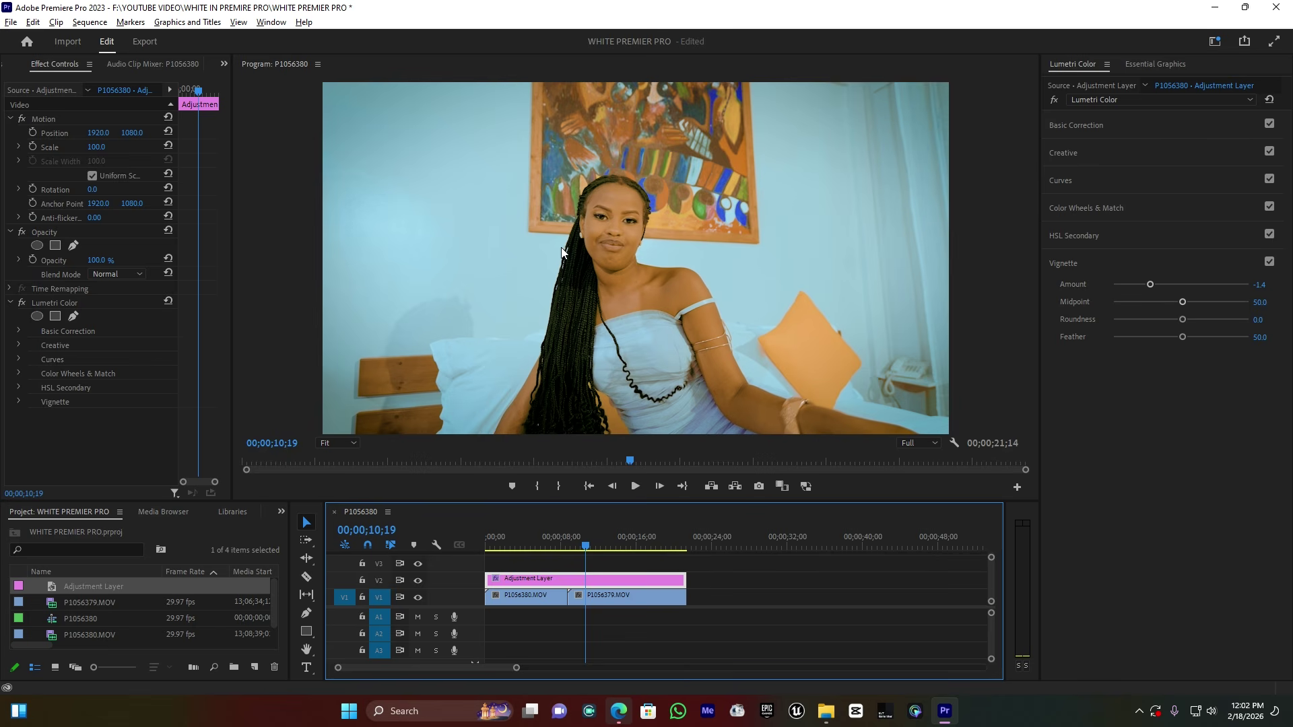
Step: On the Hue vs Luma curve, anchor red and raise the orange-yellow point slightly to brighten the skin
{"action": "left_click", "coordinate": [1071, 182]}
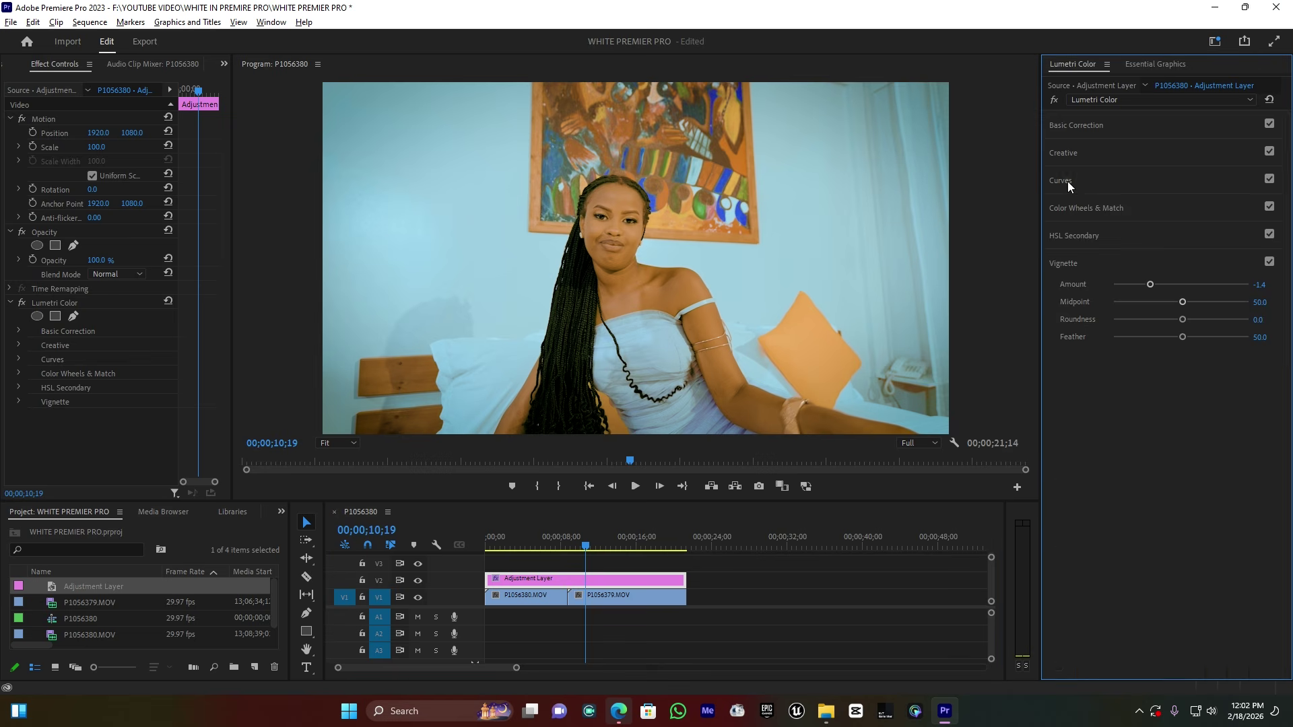
{"action": "scroll", "coordinate": [1177, 446], "scroll_direction": "down", "scroll_amount": 1}
{"action": "scroll", "coordinate": [1172, 448], "scroll_direction": "down", "scroll_amount": 1}
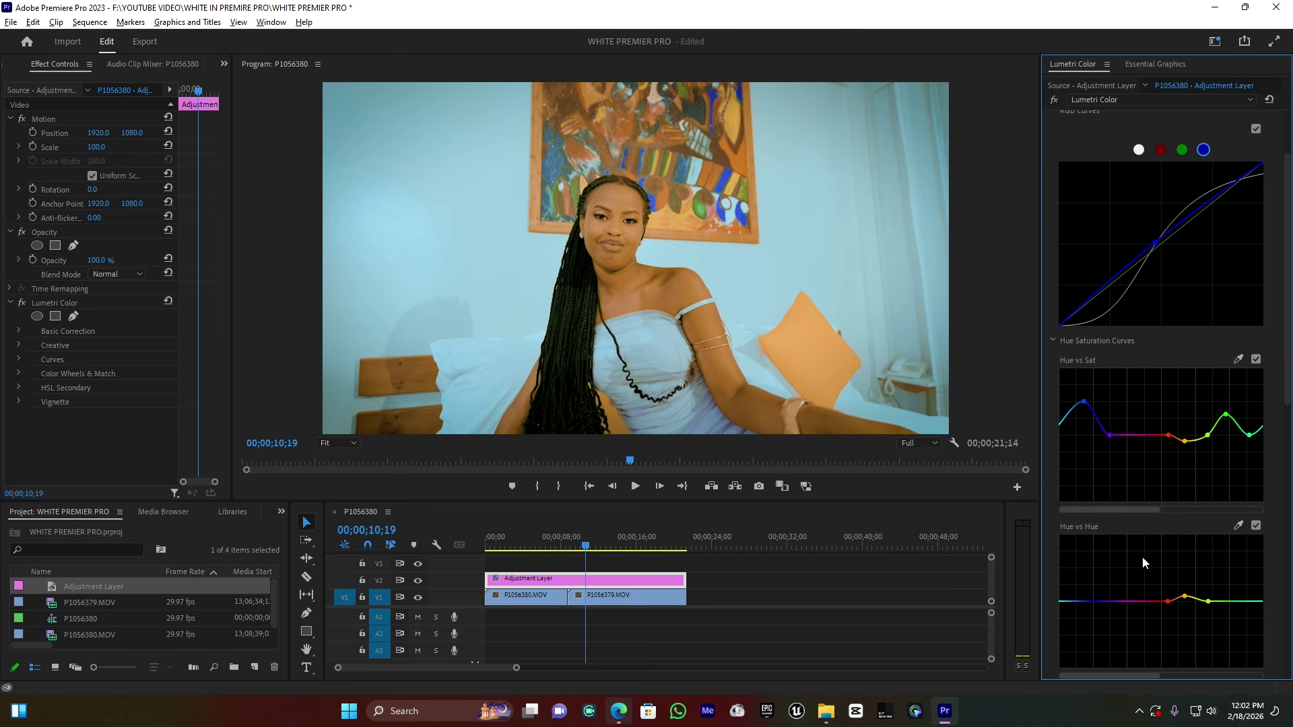
{"action": "scroll", "coordinate": [1173, 555], "scroll_direction": "down", "scroll_amount": 3}
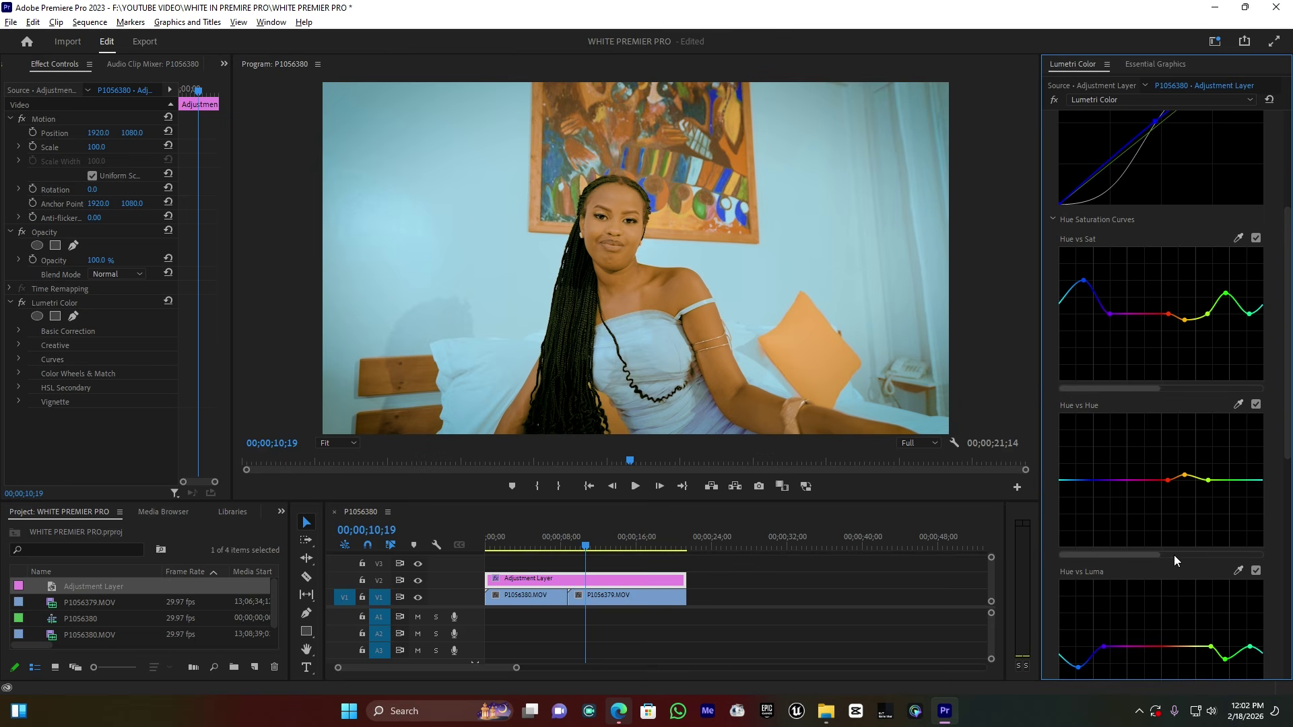
{"action": "scroll", "coordinate": [1175, 556], "scroll_direction": "down", "scroll_amount": 1}
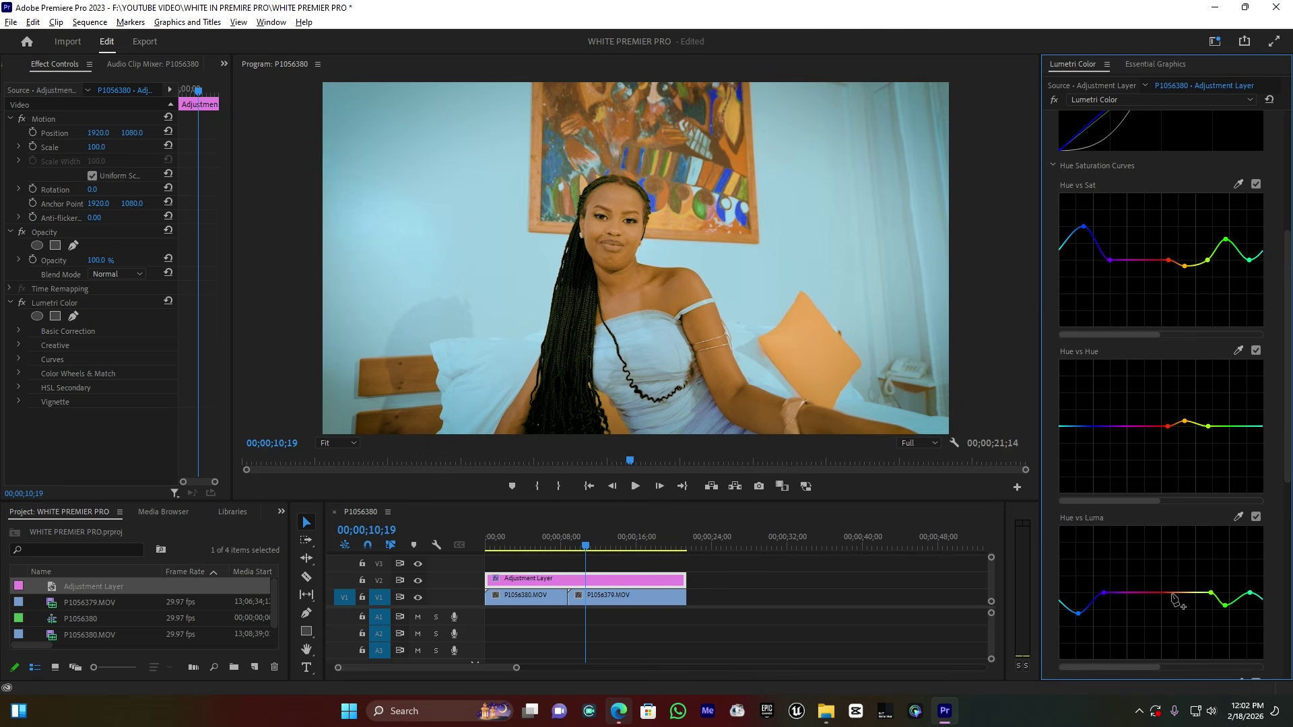
{"action": "left_click", "coordinate": [1172, 594]}
{"action": "left_click", "coordinate": [1191, 593]}
{"action": "left_click_drag", "start_coordinate": [1192, 595], "coordinate": [1195, 594]}
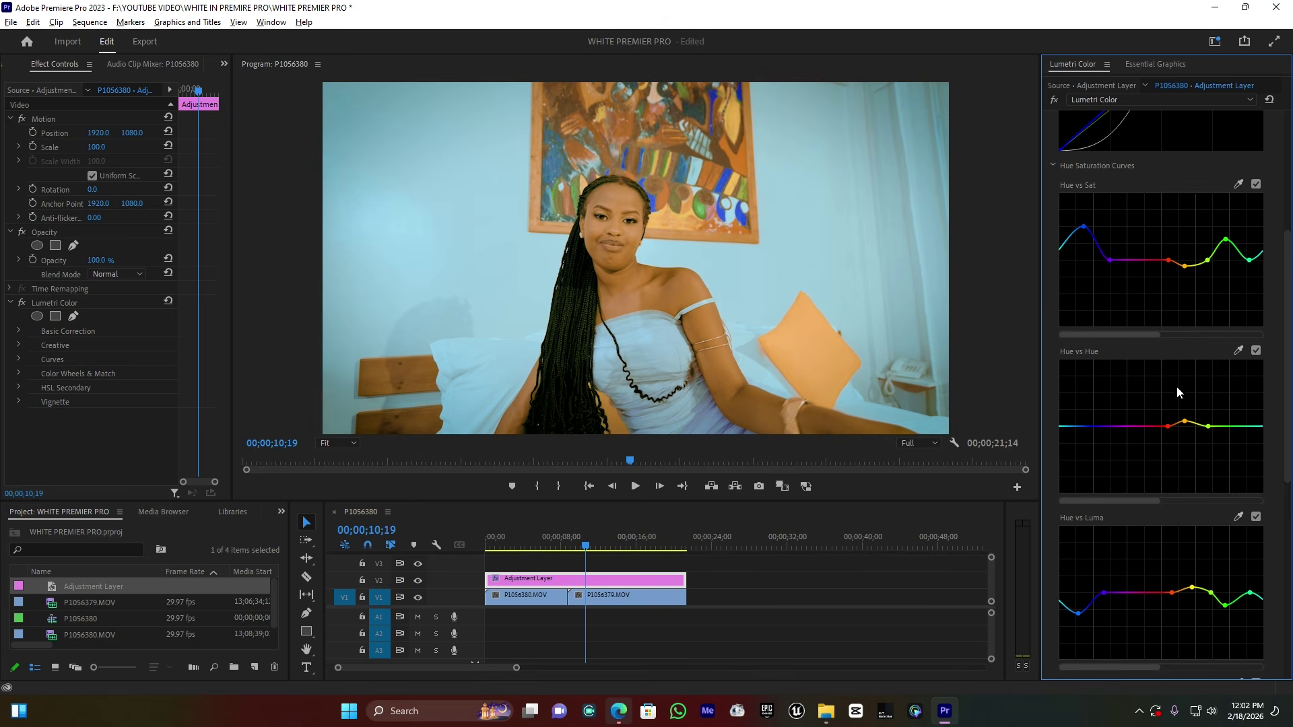
Step: Shift the orange-yellow points on the Hue vs Hue and Hue vs Sat curves slightly toward yellow
{"action": "scroll", "coordinate": [1179, 370], "scroll_direction": "up", "scroll_amount": 3}
{"action": "scroll", "coordinate": [1178, 374], "scroll_direction": "up", "scroll_amount": 1}
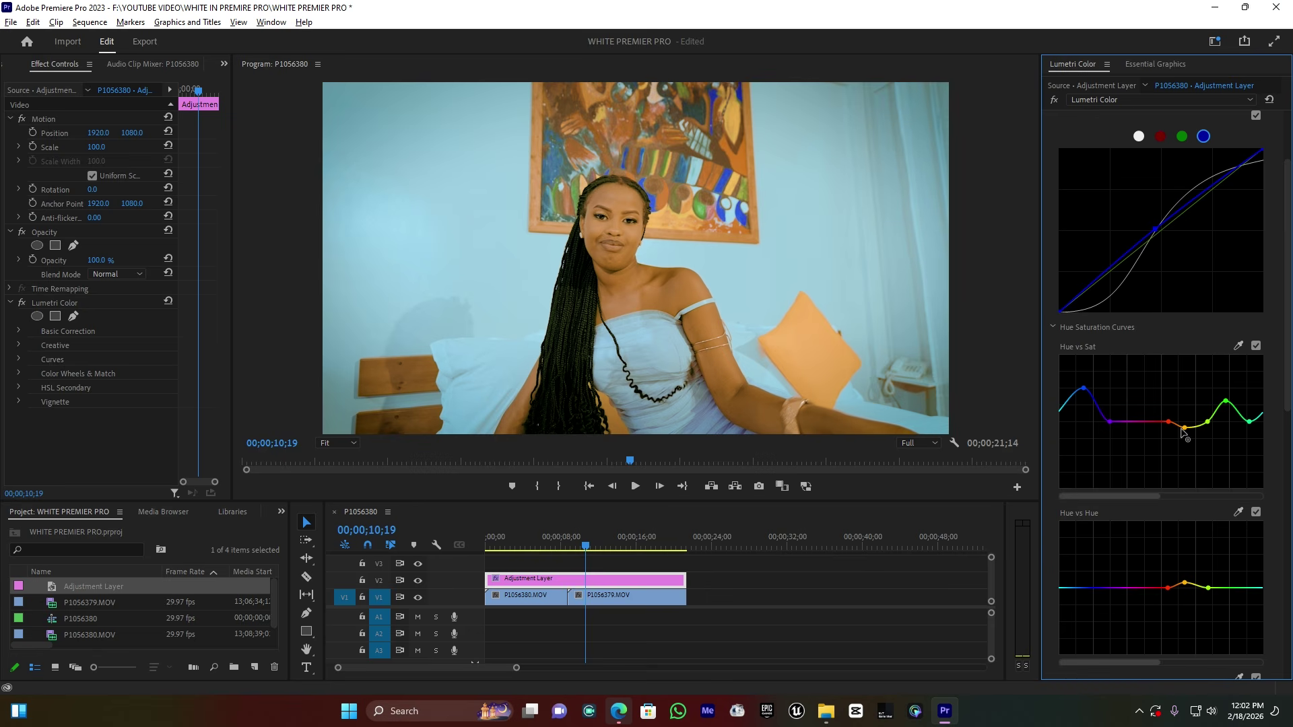
{"action": "left_click_drag", "start_coordinate": [1185, 582], "coordinate": [1188, 584]}
{"action": "left_click_drag", "start_coordinate": [1187, 583], "coordinate": [1187, 583]}
{"action": "left_click_drag", "start_coordinate": [1186, 429], "coordinate": [1190, 429]}
Step: Compare the footage with the adjustment layer hidden and shown on another frame, and zoom the timeline out
{"action": "left_click", "coordinate": [617, 540]}
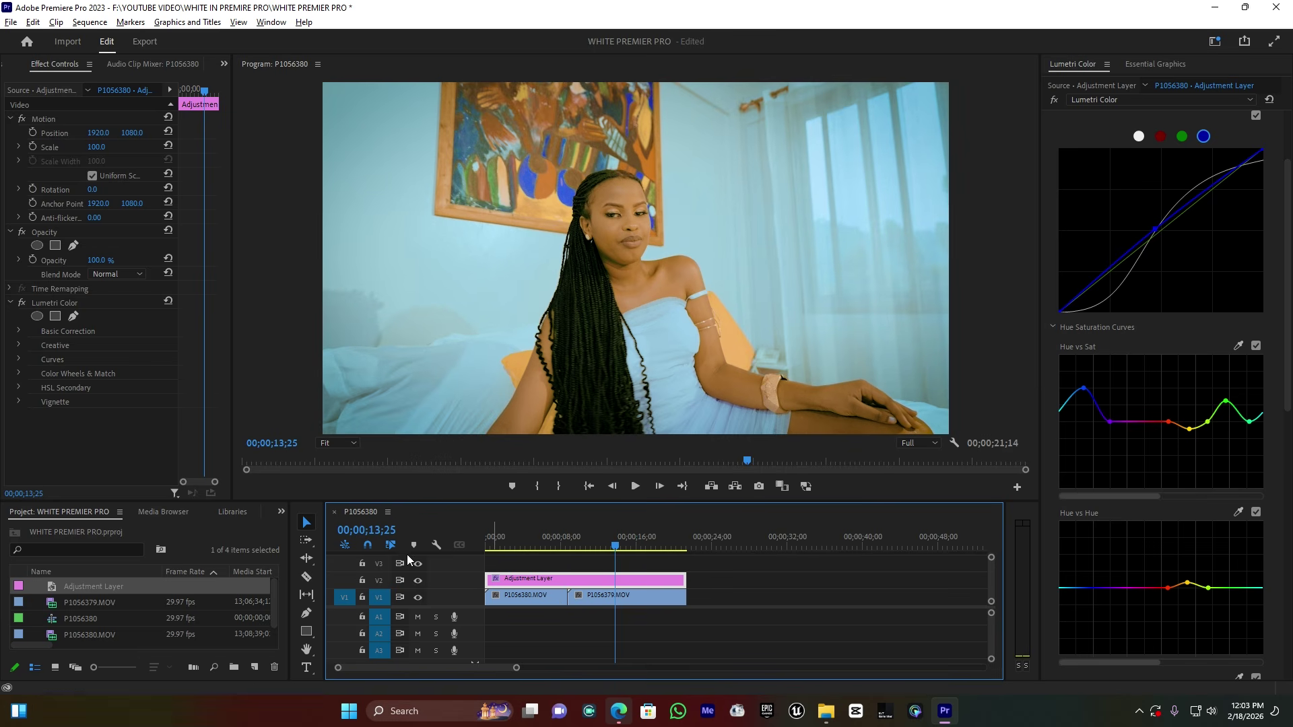
{"action": "left_click", "coordinate": [418, 581]}
{"action": "left_click", "coordinate": [418, 581]}
{"action": "left_click_drag", "start_coordinate": [517, 668], "coordinate": [683, 674]}
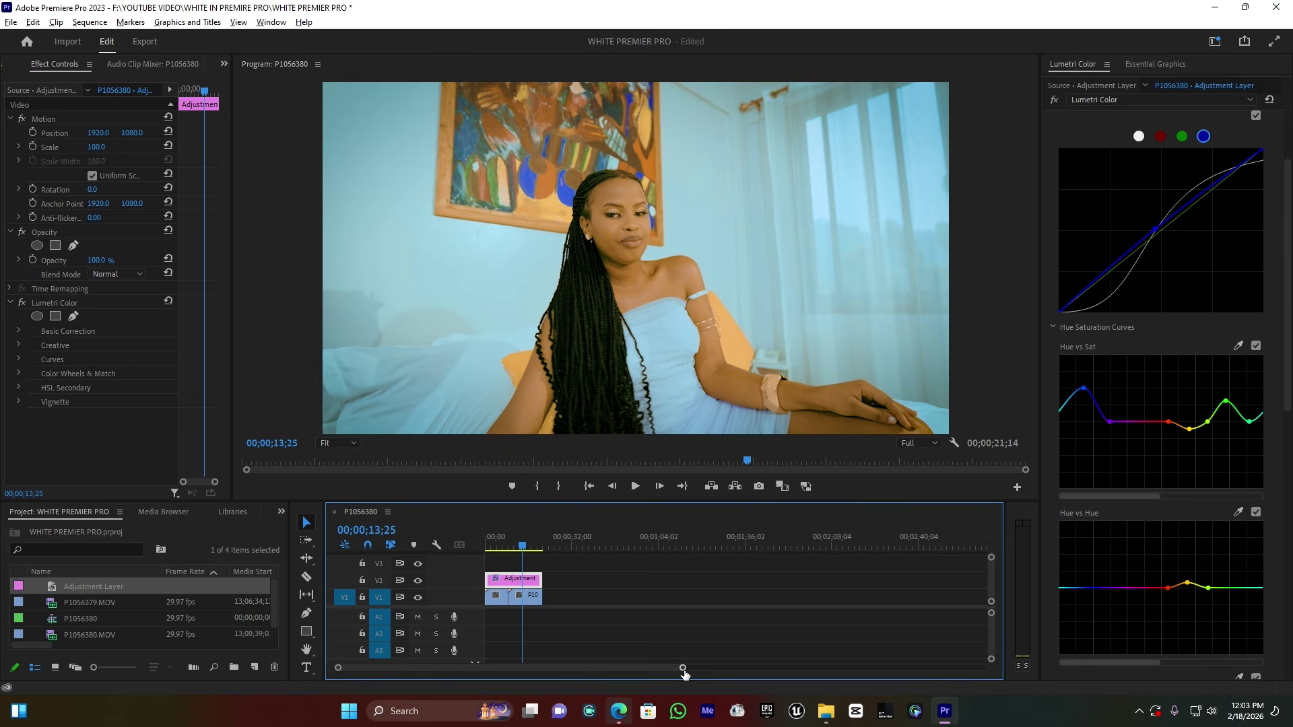